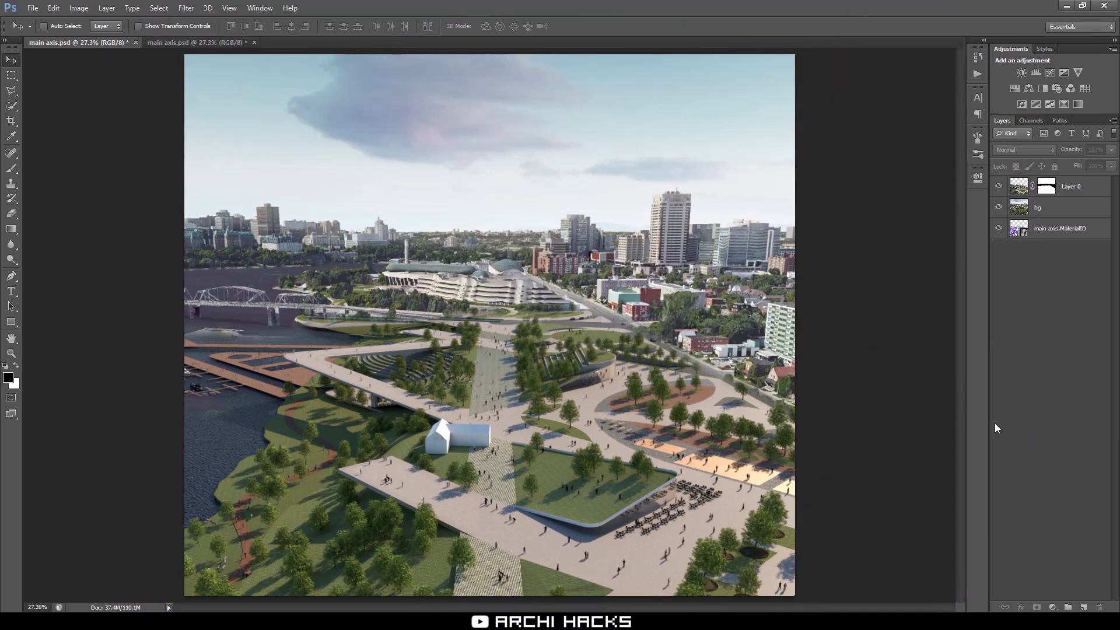
Solo and restore the bg and Layer 0 visibility, then view only the MaterialID colour-ID render.
{"action": "left_click", "coordinate": [999, 207], "text": "alt"}
{"action": "left_click", "coordinate": [999, 207], "text": "alt"}
{"action": "left_click", "coordinate": [997, 188]}
{"action": "left_click", "coordinate": [998, 188]}
{"action": "left_click", "coordinate": [997, 187], "text": "alt"}
{"action": "left_click", "coordinate": [998, 187], "text": "alt"}
{"action": "left_click", "coordinate": [1024, 230]}
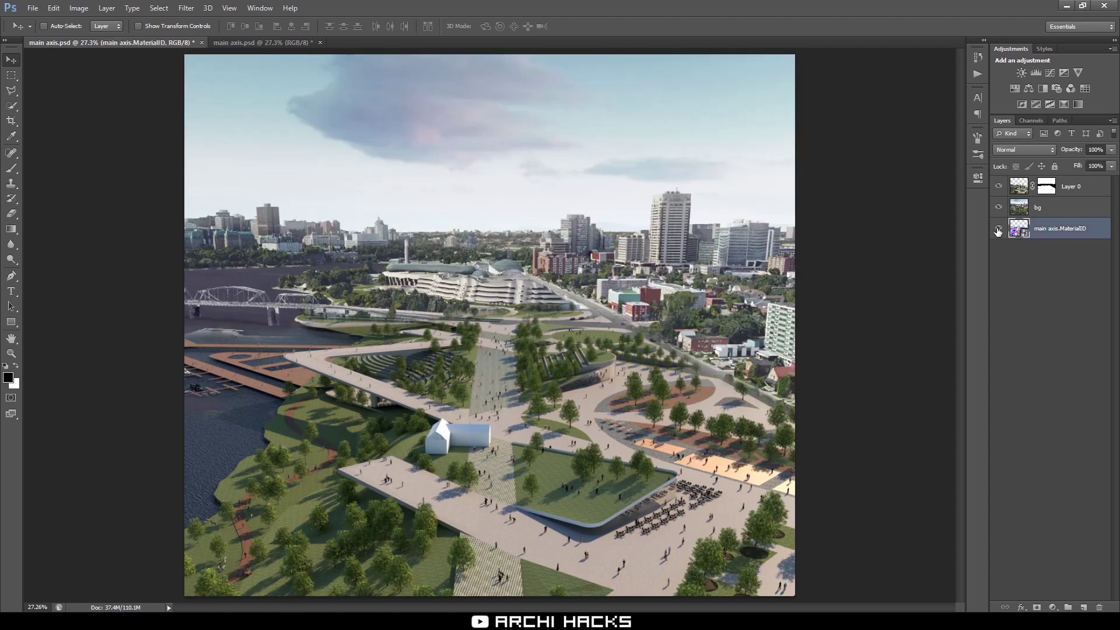
{"action": "left_click", "coordinate": [998, 230], "text": "alt"}
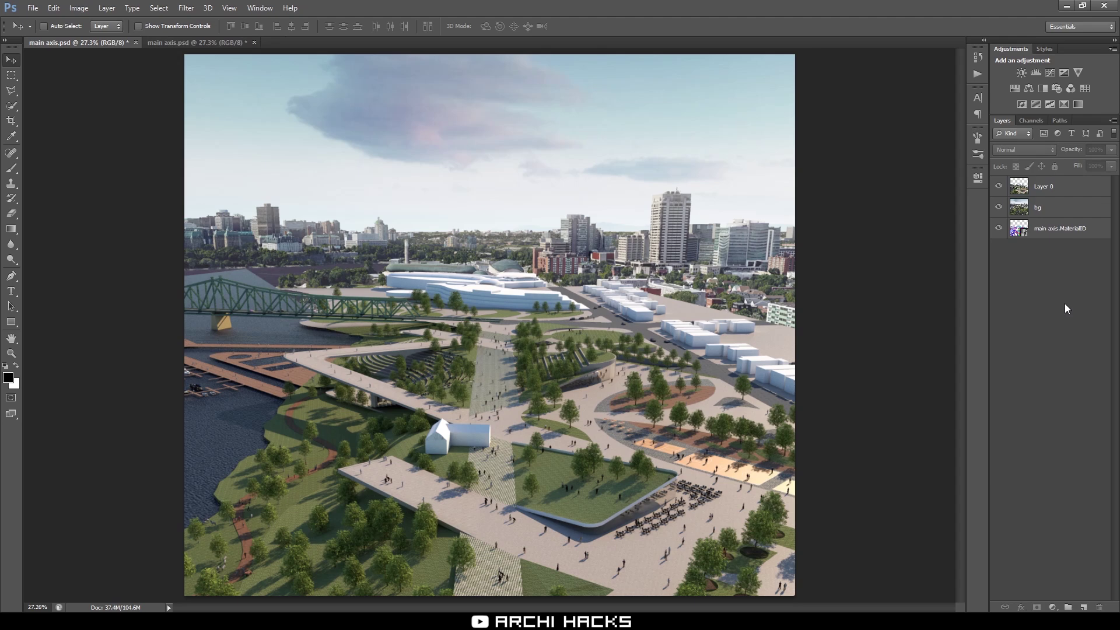
{"action": "key", "text": "alt+period"}
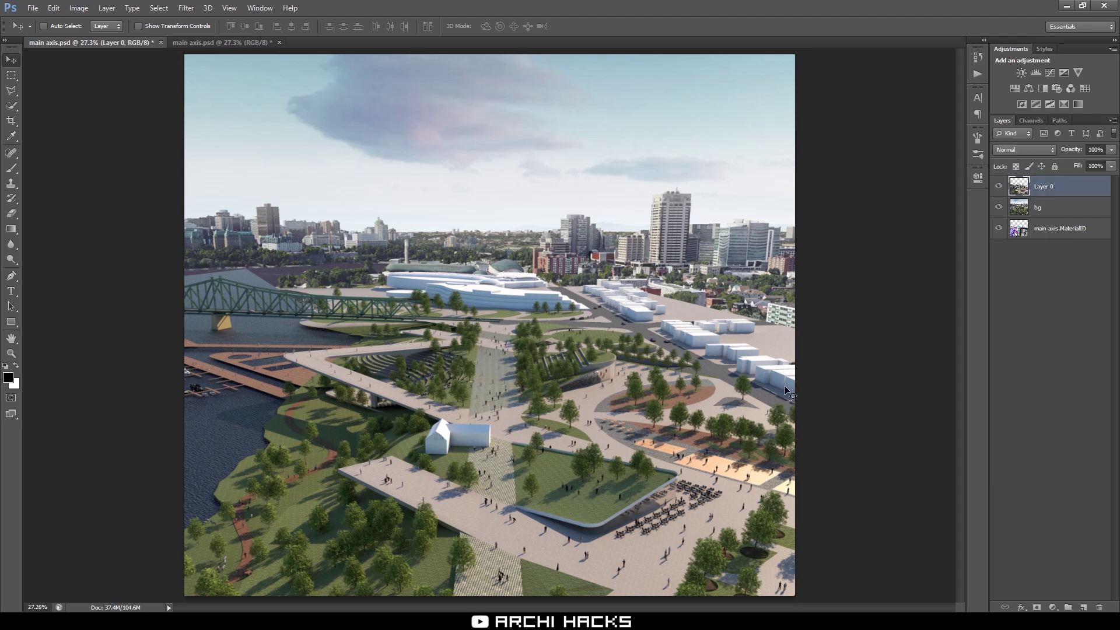
{"action": "left_click", "coordinate": [1036, 607]}
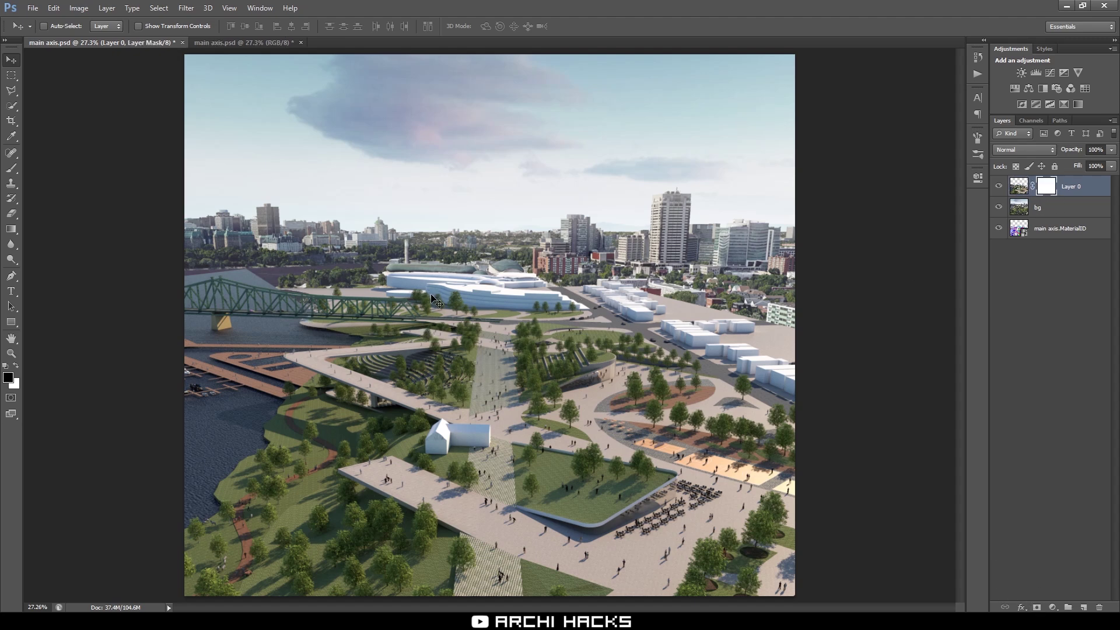
{"action": "left_click", "coordinate": [1019, 184]}
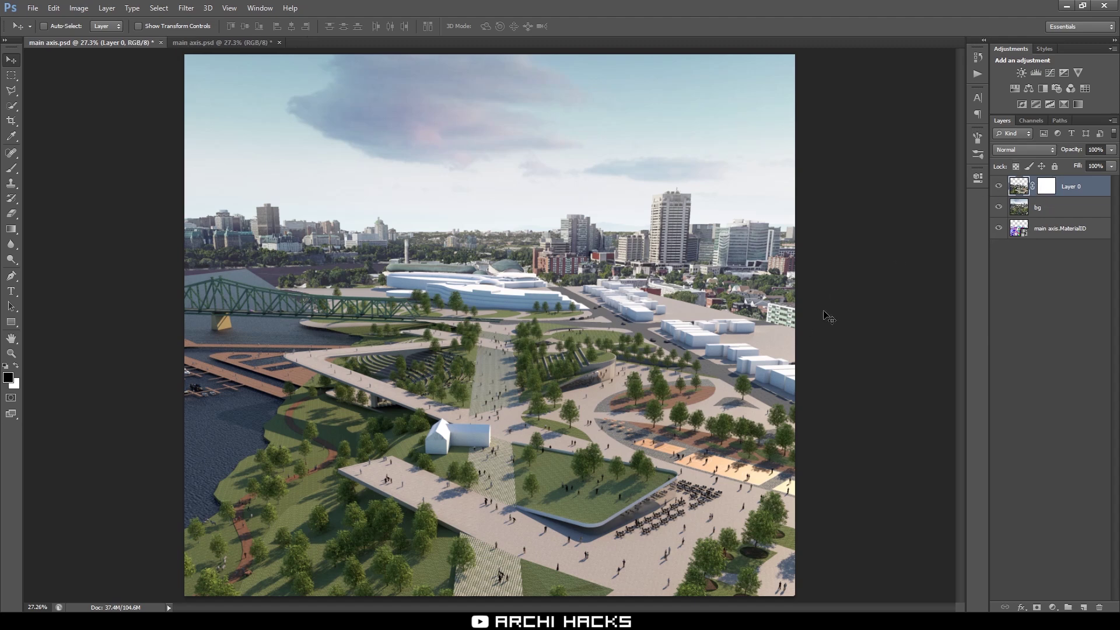
{"action": "left_click", "coordinate": [998, 186], "text": "alt"}
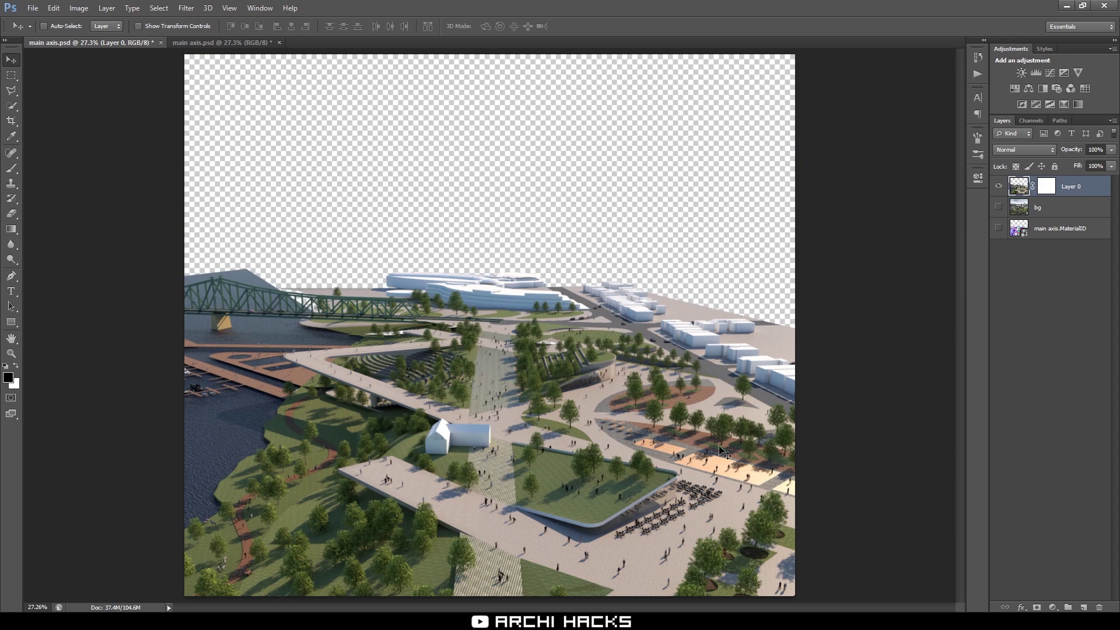
{"action": "left_click", "coordinate": [999, 208], "text": "alt"}
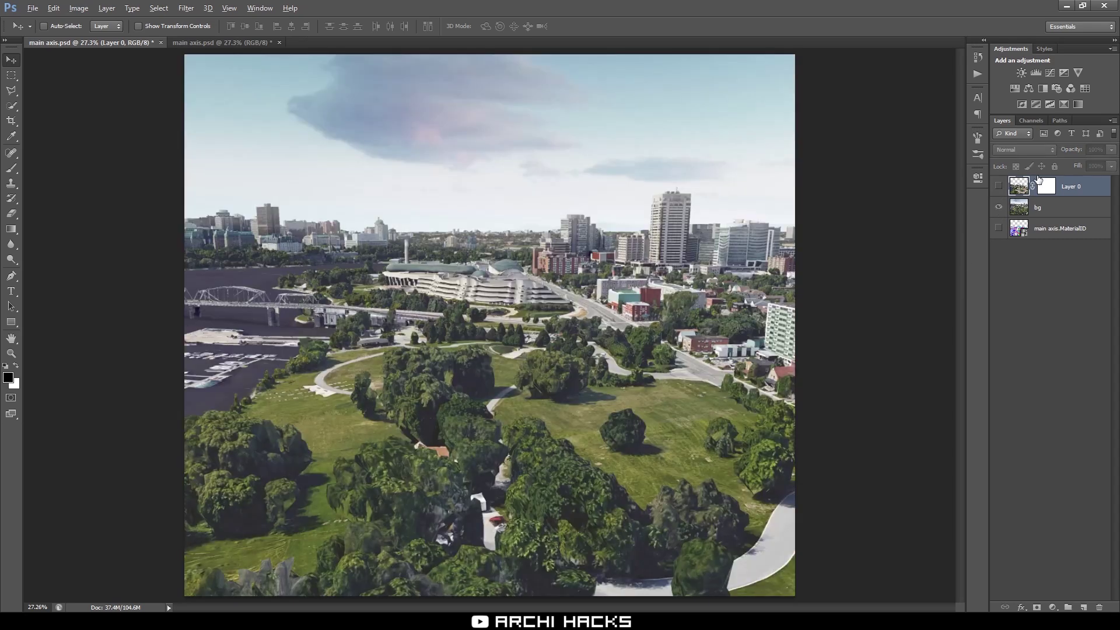
{"action": "left_click", "coordinate": [998, 208], "text": "alt"}
{"action": "left_click", "coordinate": [1046, 187]}
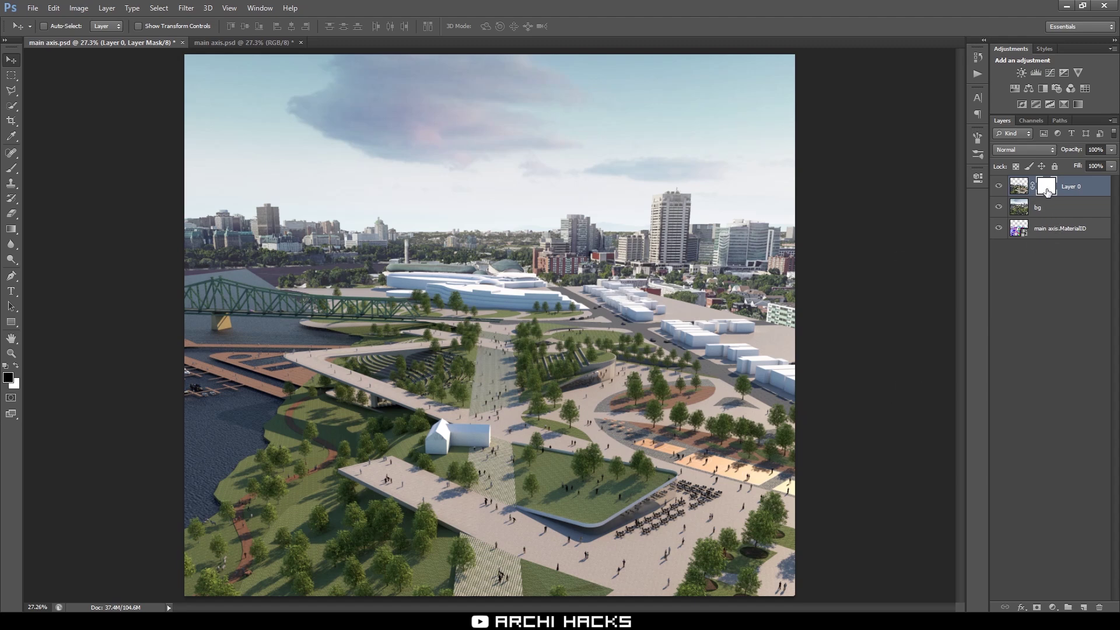
{"action": "left_click_drag", "start_coordinate": [1047, 191], "coordinate": [1098, 607]}
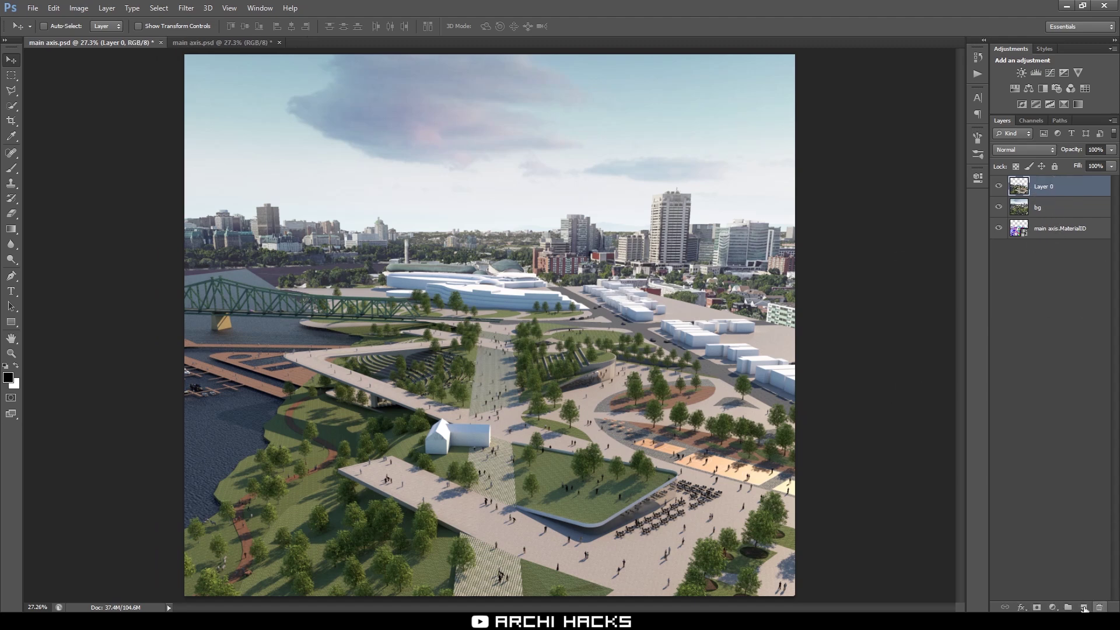
Add a white layer mask to Layer 0 and target it with the Brush, undoing a stray stroke.
{"action": "left_click", "coordinate": [1038, 607]}
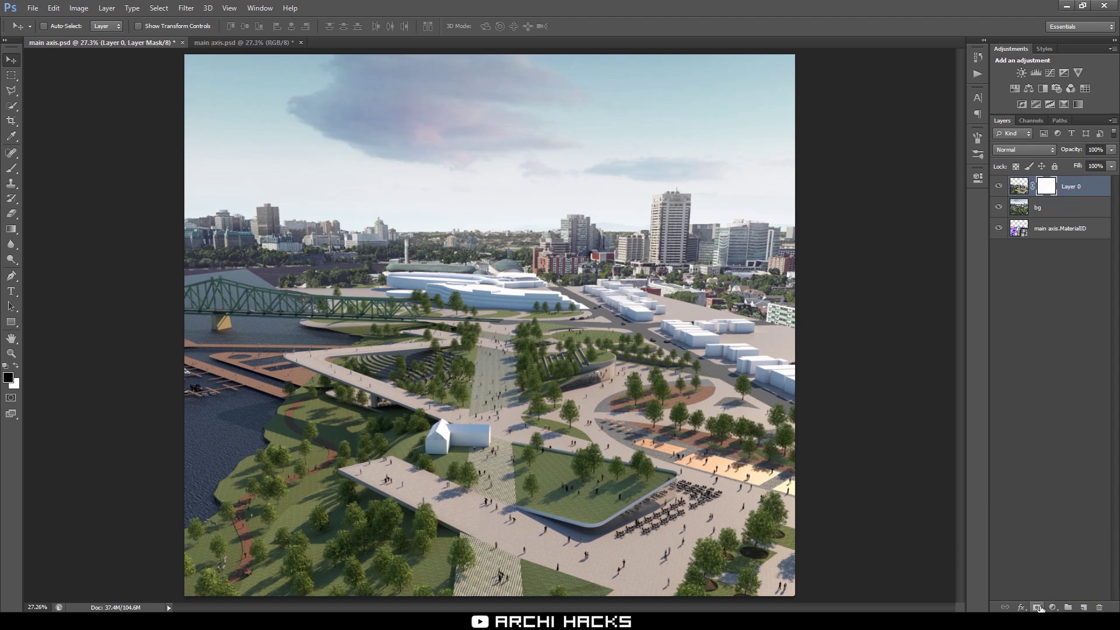
{"action": "left_click", "coordinate": [11, 168]}
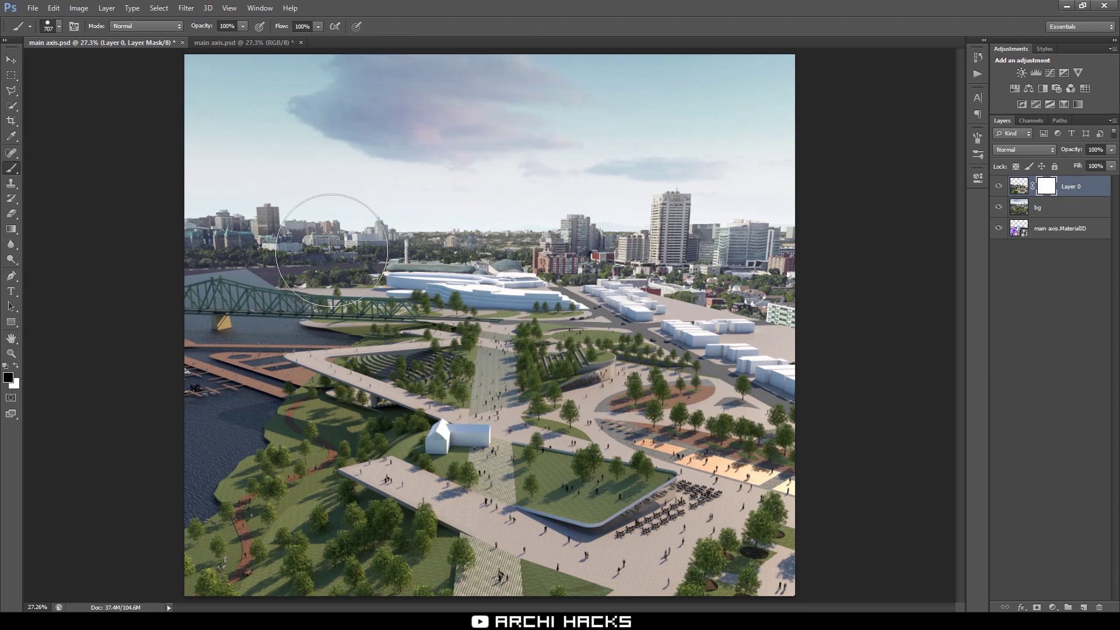
{"action": "left_click", "coordinate": [1018, 186]}
{"action": "mouse_move", "coordinate": [502, 274]}
{"action": "left_mouse_down"}
{"action": "mouse_move", "coordinate": [612, 303]}
{"action": "mouse_move", "coordinate": [599, 301]}
{"action": "left_mouse_up"}
{"action": "key", "text": "ctrl+z"}
{"action": "left_click", "coordinate": [1046, 186]}
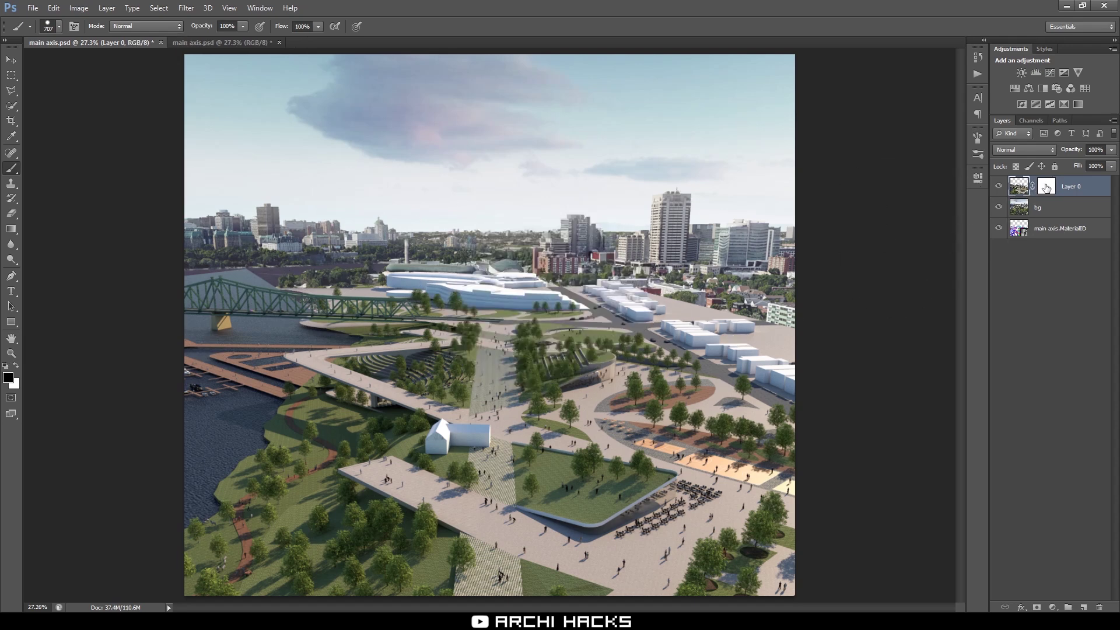
With a soft ~333 px brush, paint black on the mask over the massing blocks and ribbed building.
{"action": "mouse_move", "coordinate": [560, 269]}
{"action": "left_mouse_down"}
{"action": "mouse_move", "coordinate": [536, 276]}
{"action": "mouse_move", "coordinate": [543, 135]}
{"action": "left_mouse_up"}
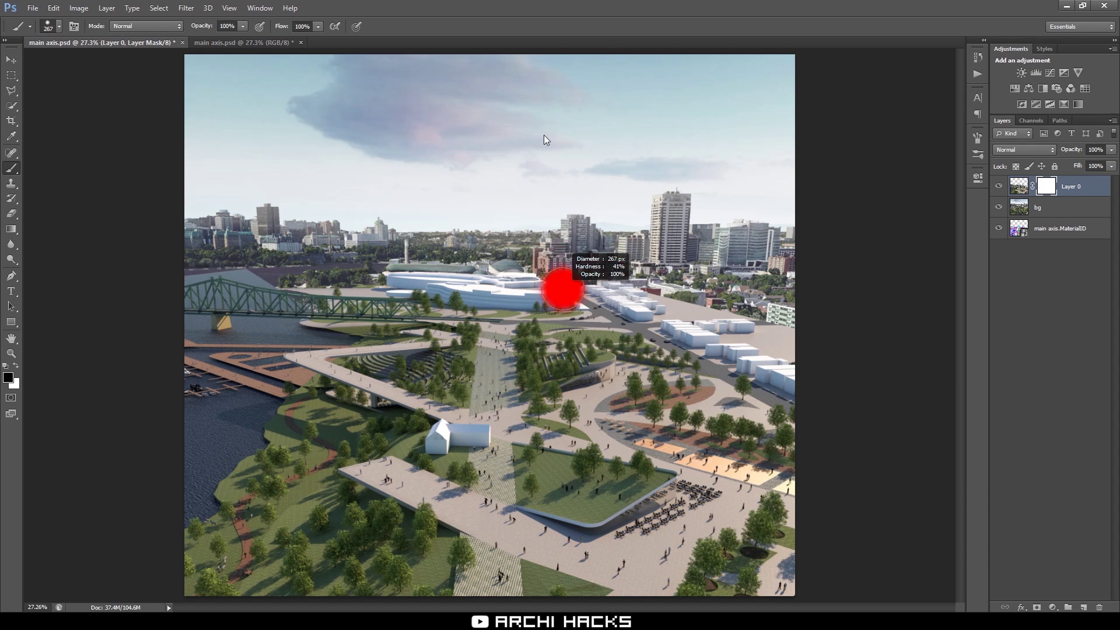
{"action": "left_click_drag", "start_coordinate": [565, 328], "coordinate": [559, 251]}
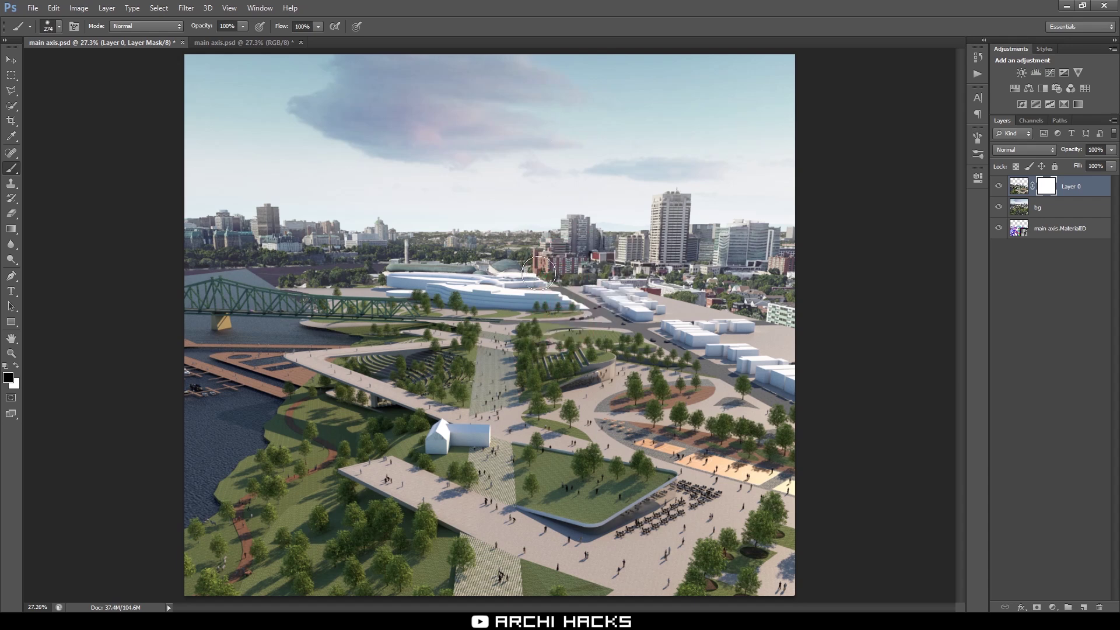
{"action": "left_click_drag", "start_coordinate": [498, 298], "coordinate": [493, 193]}
{"action": "mouse_move", "coordinate": [665, 302]}
{"action": "left_mouse_down"}
{"action": "mouse_move", "coordinate": [609, 267]}
{"action": "mouse_move", "coordinate": [654, 270]}
{"action": "mouse_move", "coordinate": [591, 271]}
{"action": "mouse_move", "coordinate": [624, 301]}
{"action": "mouse_move", "coordinate": [645, 293]}
{"action": "mouse_move", "coordinate": [695, 306]}
{"action": "mouse_move", "coordinate": [658, 306]}
{"action": "mouse_move", "coordinate": [702, 321]}
{"action": "mouse_move", "coordinate": [748, 312]}
{"action": "mouse_move", "coordinate": [777, 348]}
{"action": "mouse_move", "coordinate": [813, 359]}
{"action": "mouse_move", "coordinate": [789, 379]}
{"action": "mouse_move", "coordinate": [796, 368]}
{"action": "mouse_move", "coordinate": [799, 381]}
{"action": "mouse_move", "coordinate": [769, 359]}
{"action": "mouse_move", "coordinate": [770, 335]}
{"action": "mouse_move", "coordinate": [805, 401]}
{"action": "mouse_move", "coordinate": [800, 360]}
{"action": "mouse_move", "coordinate": [705, 314]}
{"action": "left_mouse_up"}
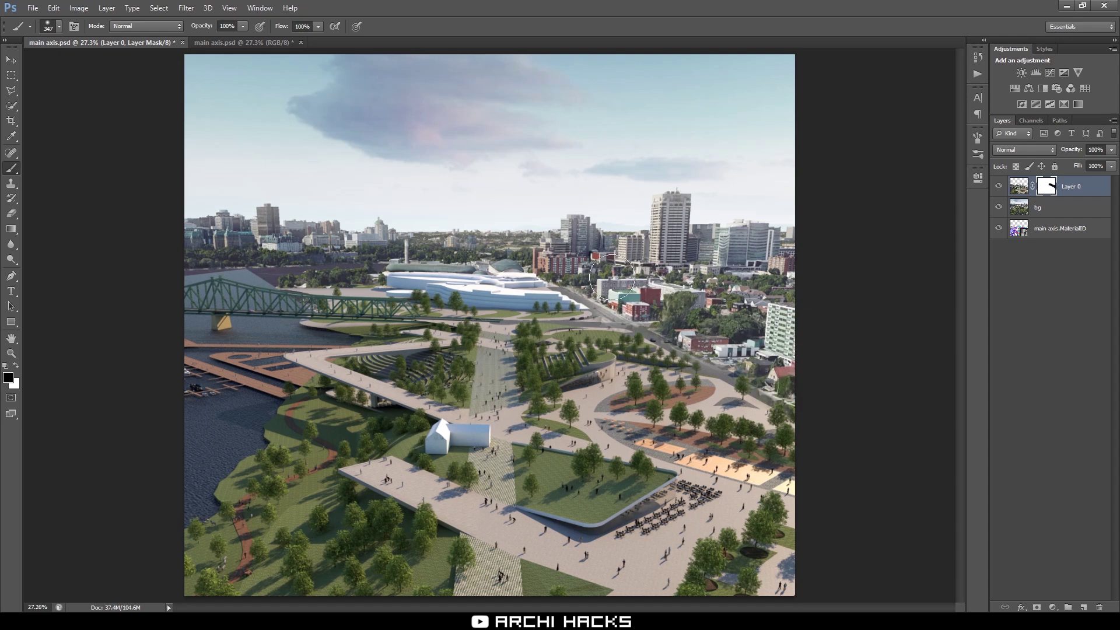
{"action": "mouse_move", "coordinate": [591, 294]}
{"action": "left_mouse_down"}
{"action": "mouse_move", "coordinate": [515, 275]}
{"action": "mouse_move", "coordinate": [480, 289]}
{"action": "mouse_move", "coordinate": [476, 269]}
{"action": "mouse_move", "coordinate": [388, 263]}
{"action": "mouse_move", "coordinate": [452, 289]}
{"action": "left_mouse_up"}
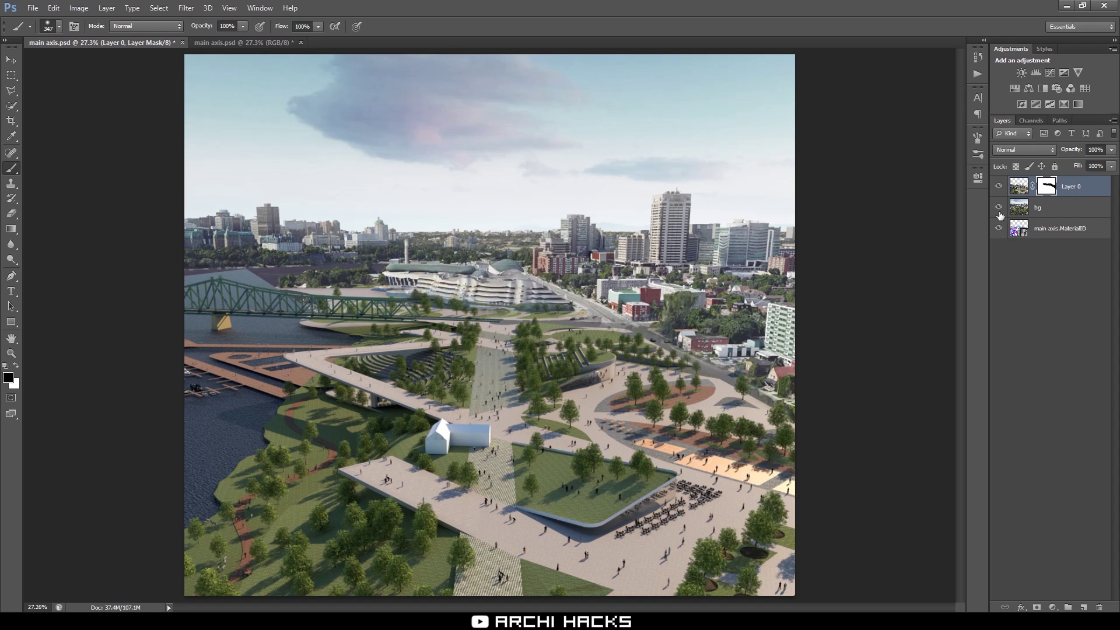
{"action": "left_click", "coordinate": [1047, 191], "text": "alt"}
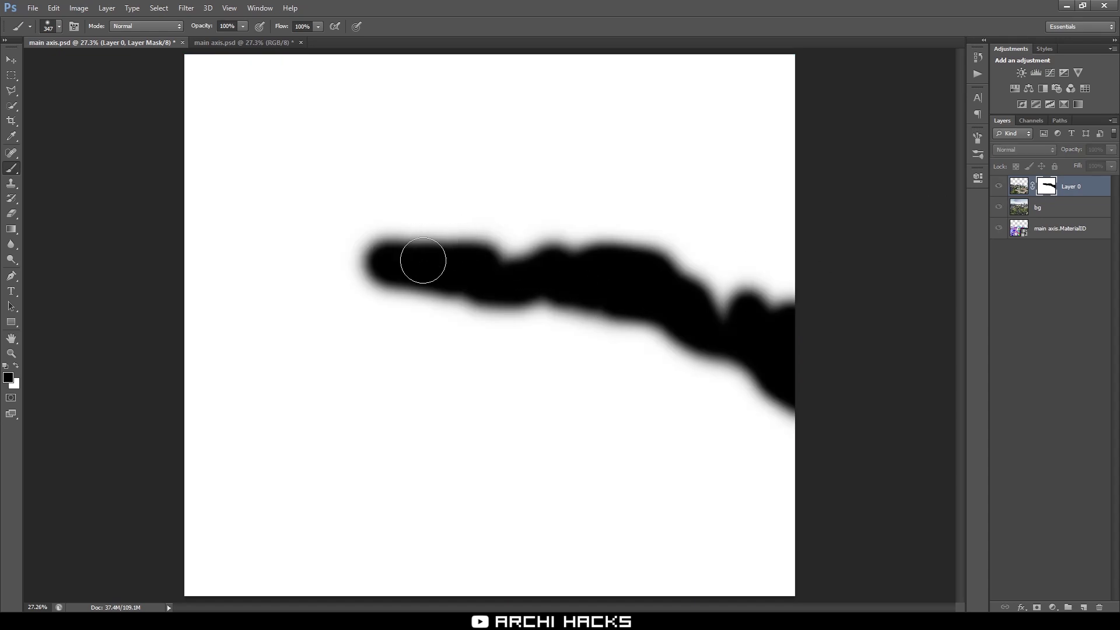
Shrink the brush to 142 px, undo a stray stroke near the bridge, and add Layer 1 above Layer 0.
{"action": "left_click", "coordinate": [1046, 191], "text": "alt"}
{"action": "left_click", "coordinate": [1014, 187]}
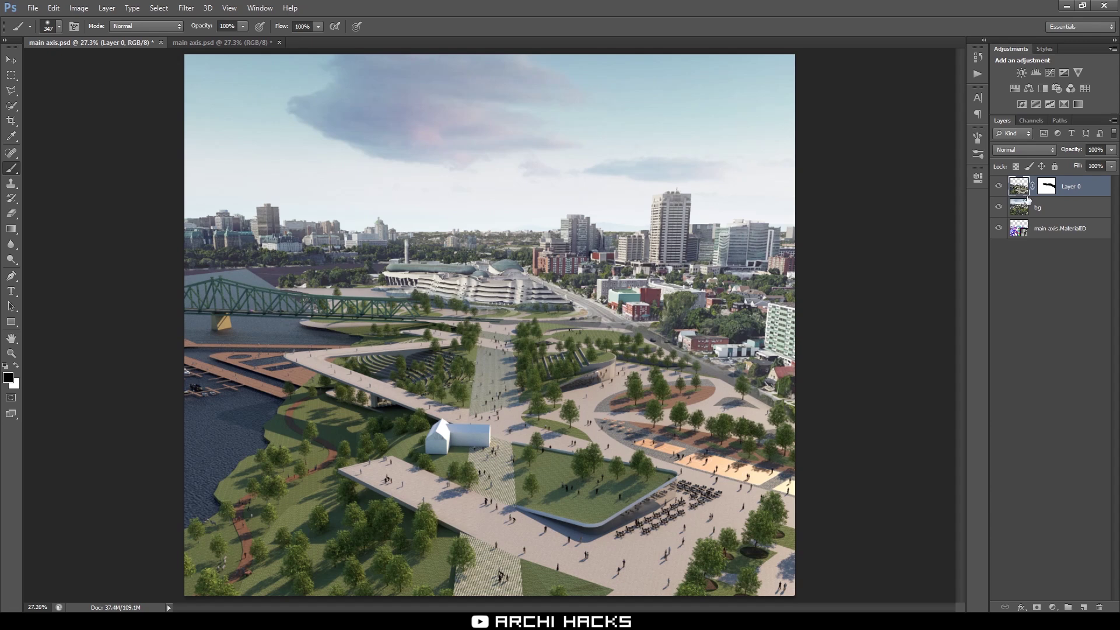
{"action": "right_click", "coordinate": [499, 285], "text": "alt"}
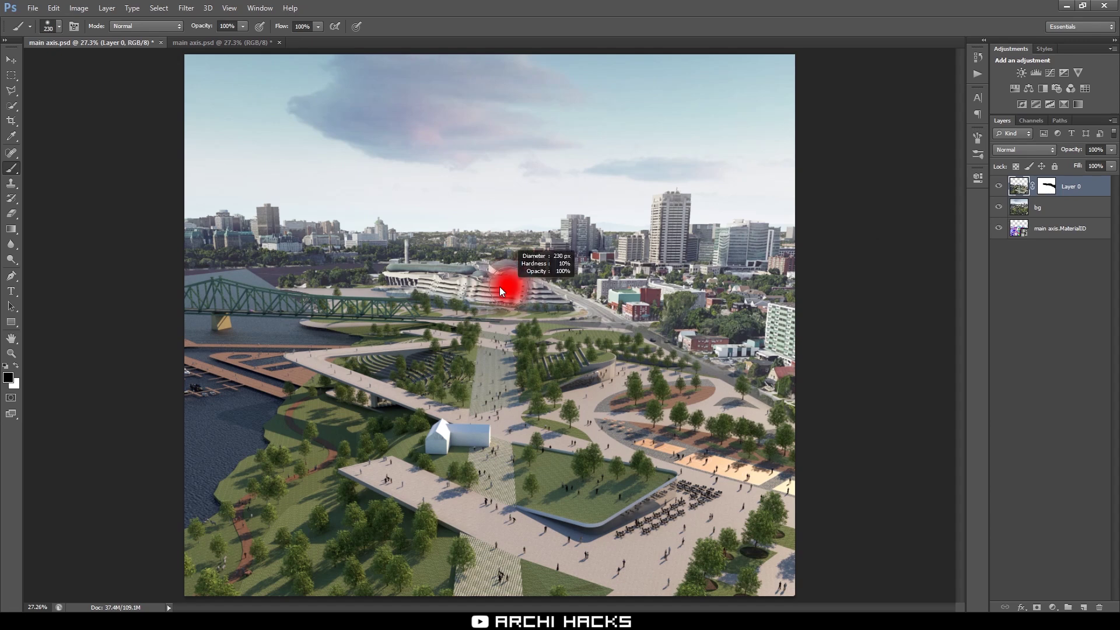
{"action": "left_click_drag", "start_coordinate": [271, 270], "coordinate": [233, 266]}
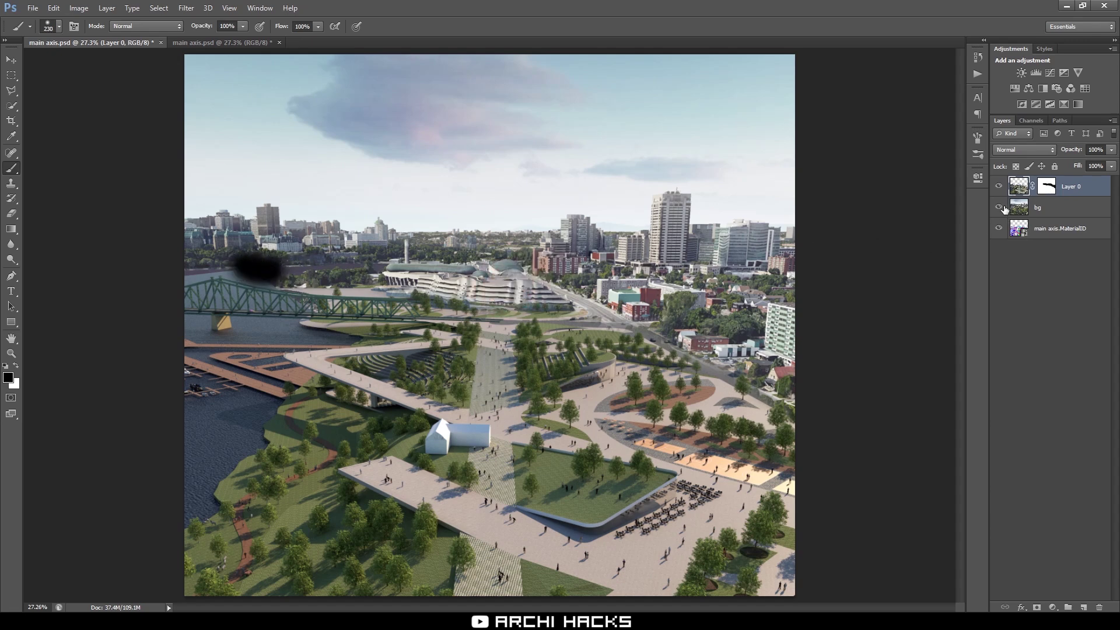
{"action": "key", "text": "ctrl+z"}
{"action": "left_click", "coordinate": [1046, 186]}
{"action": "right_click", "coordinate": [267, 257], "text": "alt"}
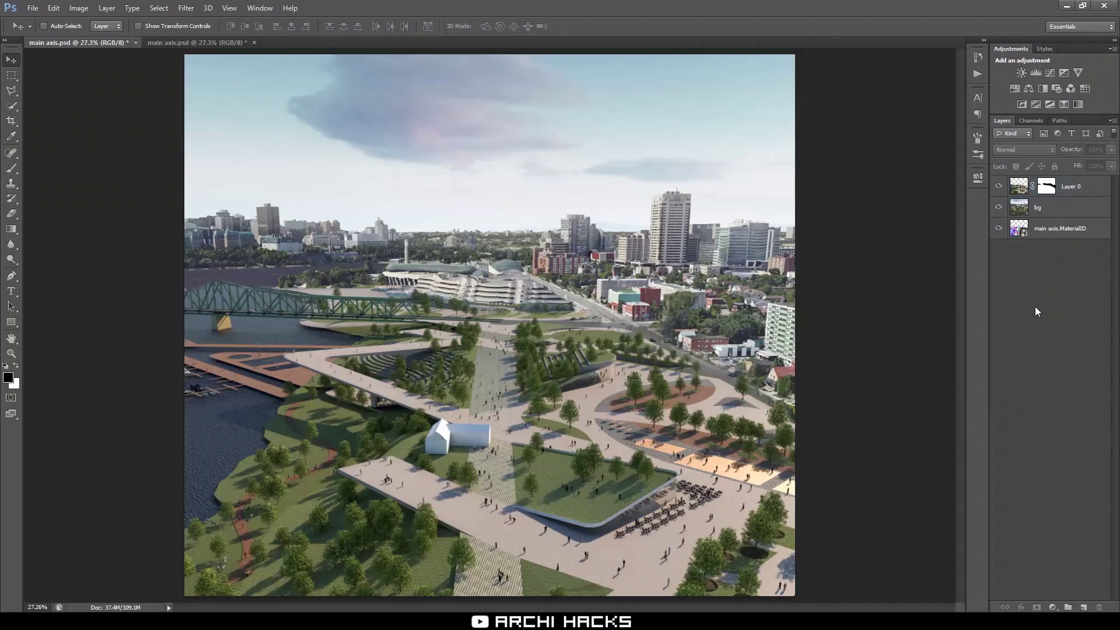
{"action": "left_click", "coordinate": [1076, 182]}
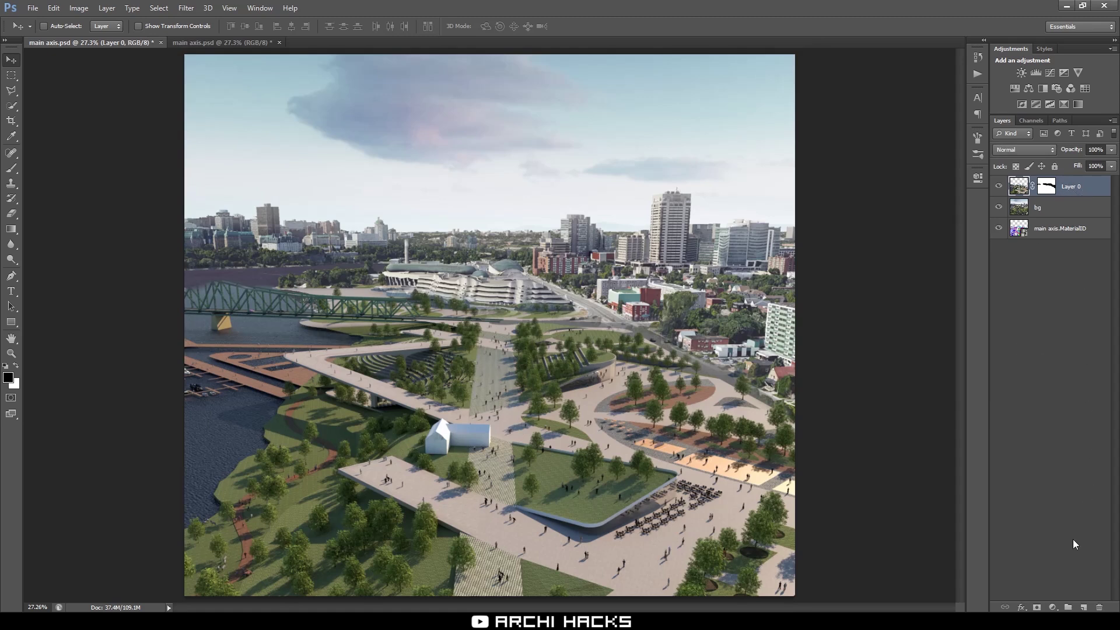
{"action": "left_click", "coordinate": [1080, 604]}
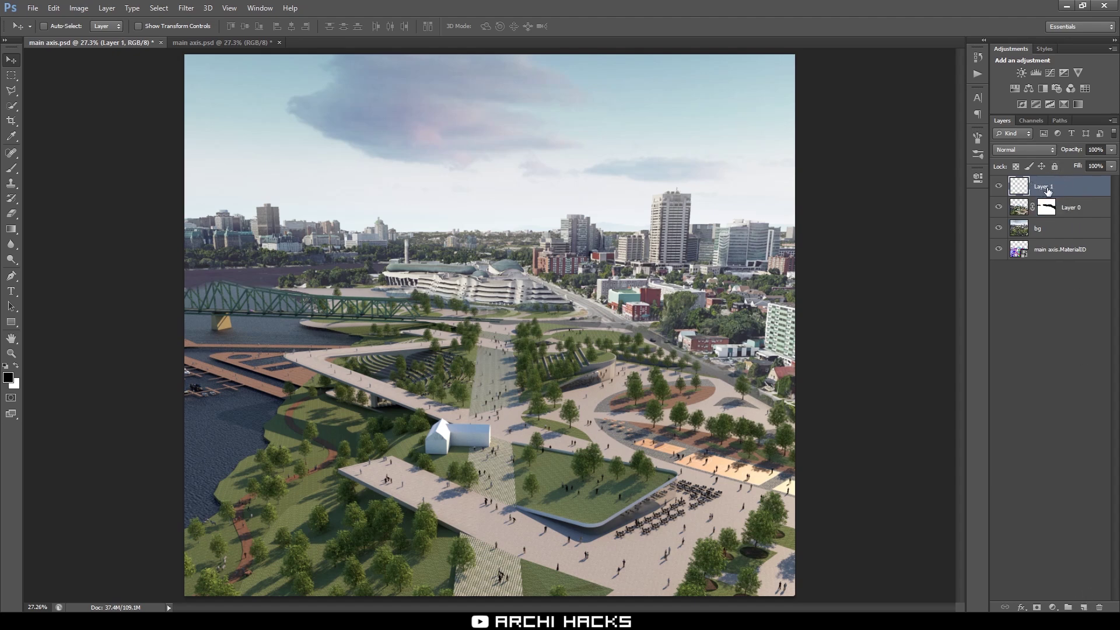
Paint a black test ring around the building and plaza with a 274 px brush.
{"action": "key", "text": "b"}
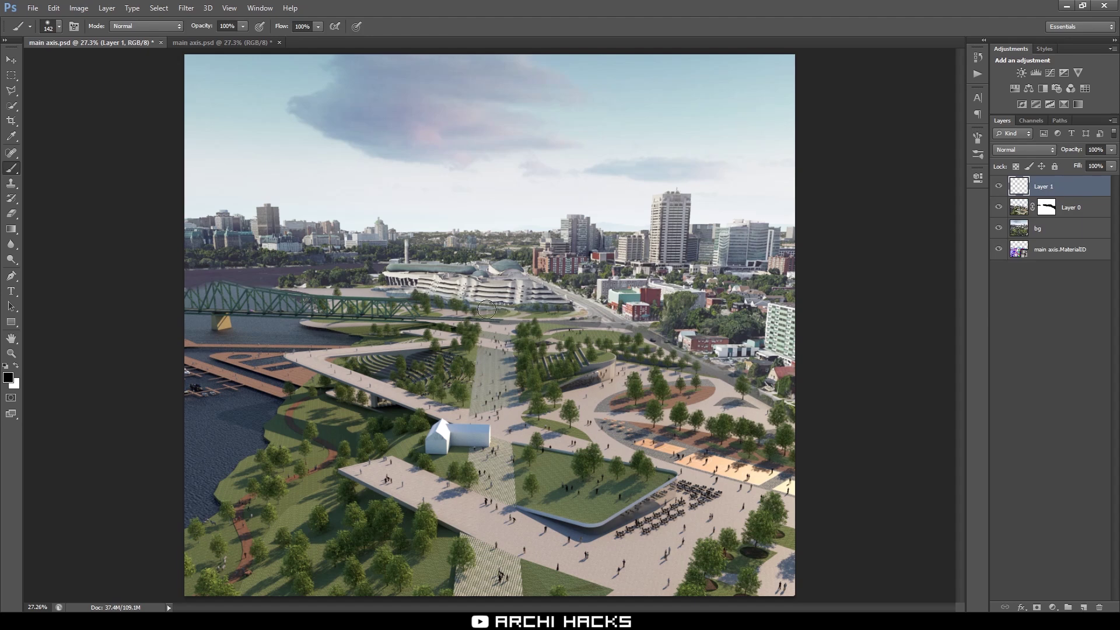
{"action": "left_click_drag", "start_coordinate": [519, 300], "coordinate": [577, 300]}
{"action": "left_click_drag", "start_coordinate": [417, 288], "coordinate": [398, 288]}
{"action": "left_click_drag", "start_coordinate": [513, 306], "coordinate": [495, 307]}
{"action": "mouse_move", "coordinate": [499, 268]}
{"action": "left_mouse_down"}
{"action": "mouse_move", "coordinate": [492, 433]}
{"action": "mouse_move", "coordinate": [496, 245]}
{"action": "left_mouse_up"}
{"action": "key", "text": "ctrl+z"}
{"action": "mouse_move", "coordinate": [487, 177]}
{"action": "left_mouse_down"}
{"action": "mouse_move", "coordinate": [359, 262]}
{"action": "mouse_move", "coordinate": [559, 391]}
{"action": "mouse_move", "coordinate": [592, 241]}
{"action": "mouse_move", "coordinate": [484, 187]}
{"action": "left_mouse_up"}
Move Layer 0 up, clip Layer 1 to it, then undo the black test stroke.
{"action": "key", "text": "v"}
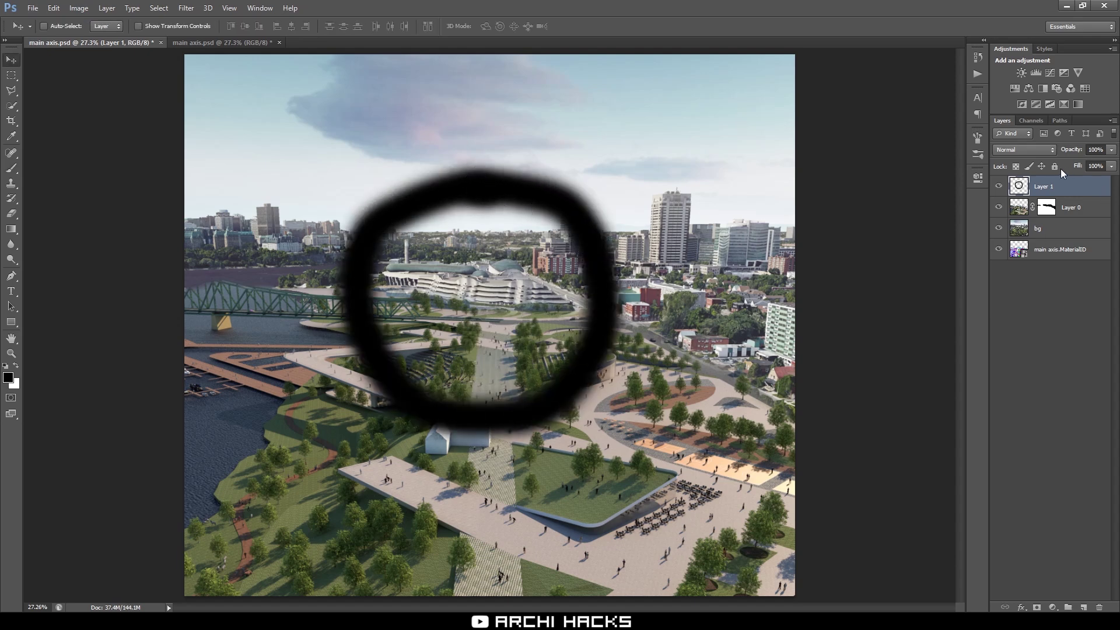
{"action": "left_click", "coordinate": [1065, 292]}
{"action": "left_click", "coordinate": [1065, 216]}
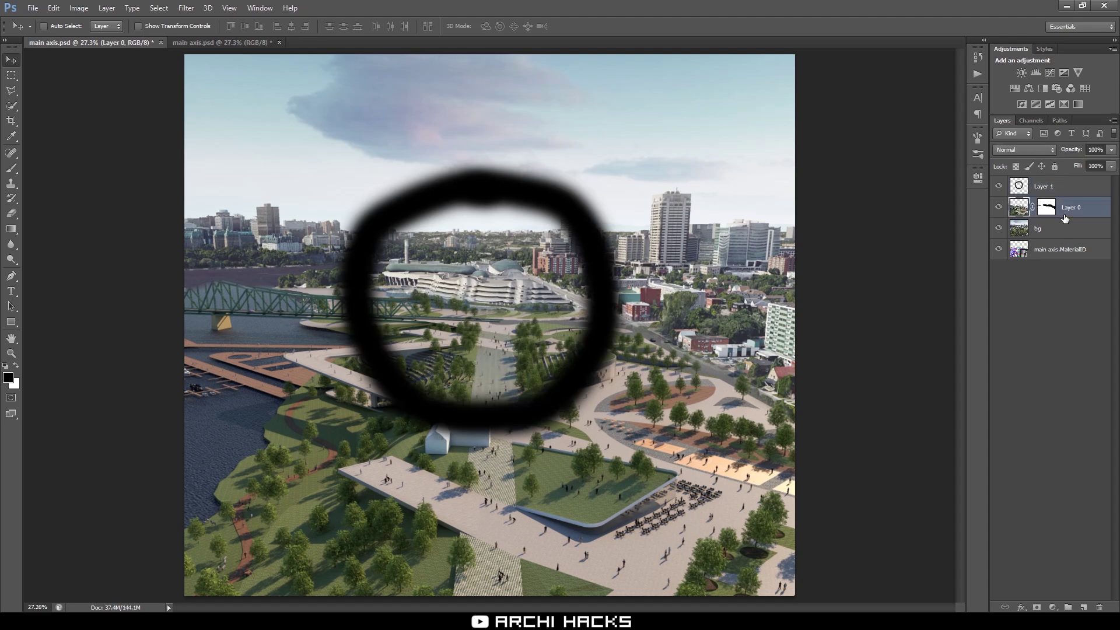
{"action": "left_click_drag", "start_coordinate": [1012, 211], "coordinate": [1078, 192]}
{"action": "left_click", "coordinate": [1069, 197], "text": "alt"}
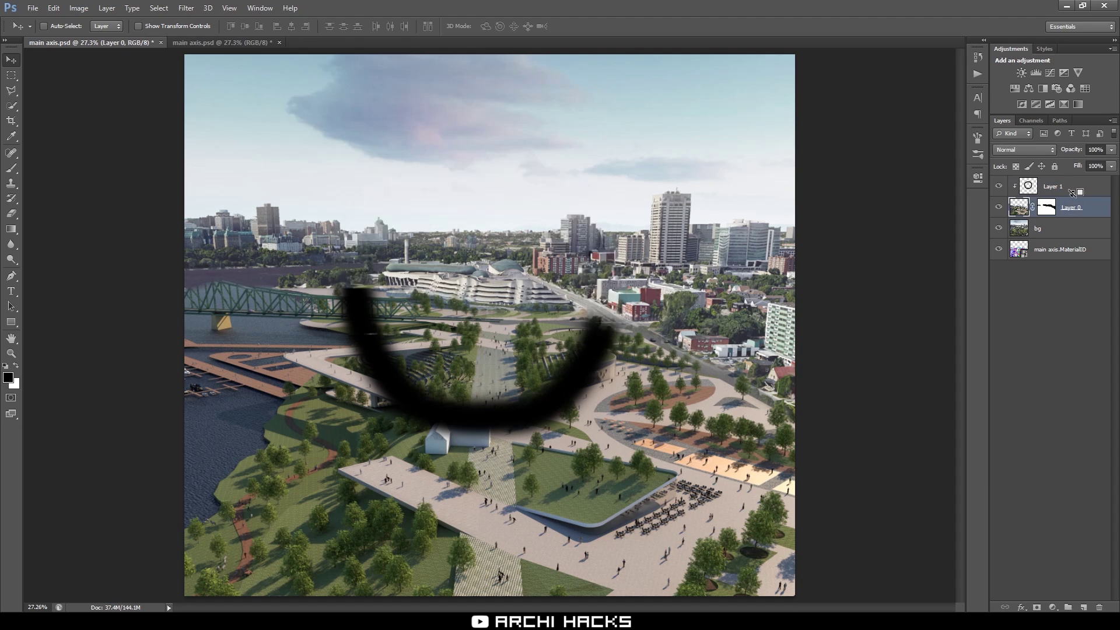
{"action": "left_click", "coordinate": [1068, 190]}
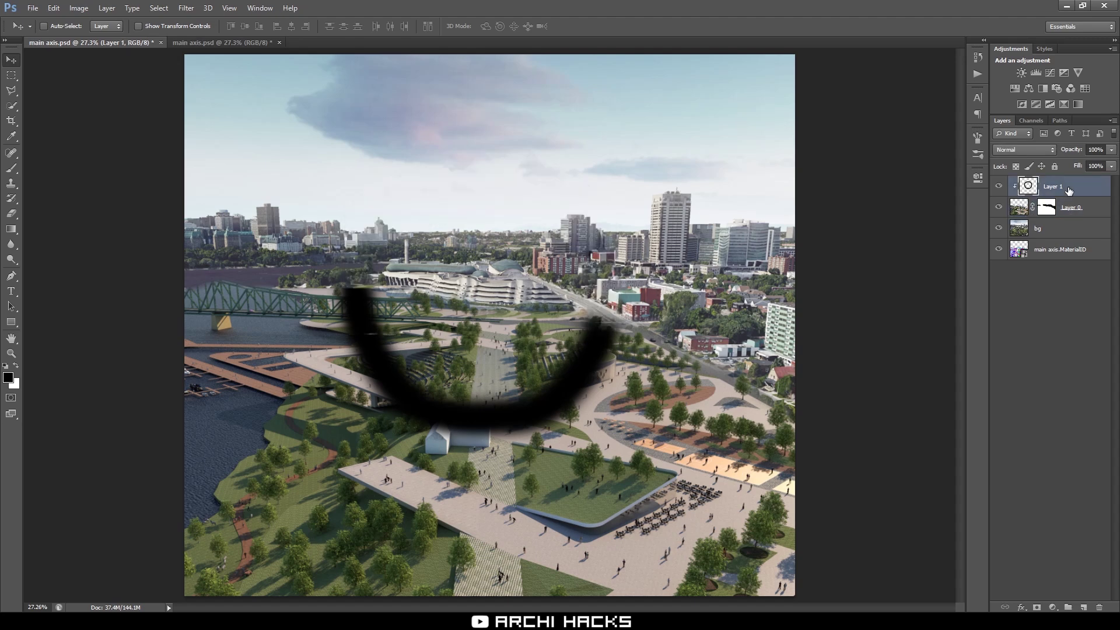
{"action": "left_click", "coordinate": [1024, 213]}
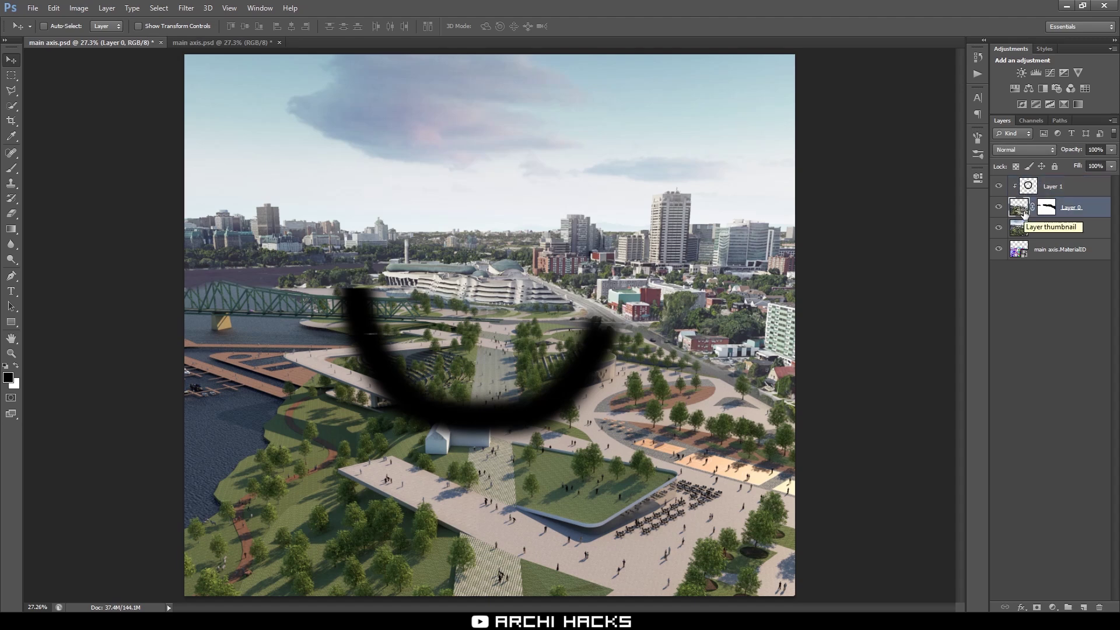
{"action": "left_click", "coordinate": [1025, 187]}
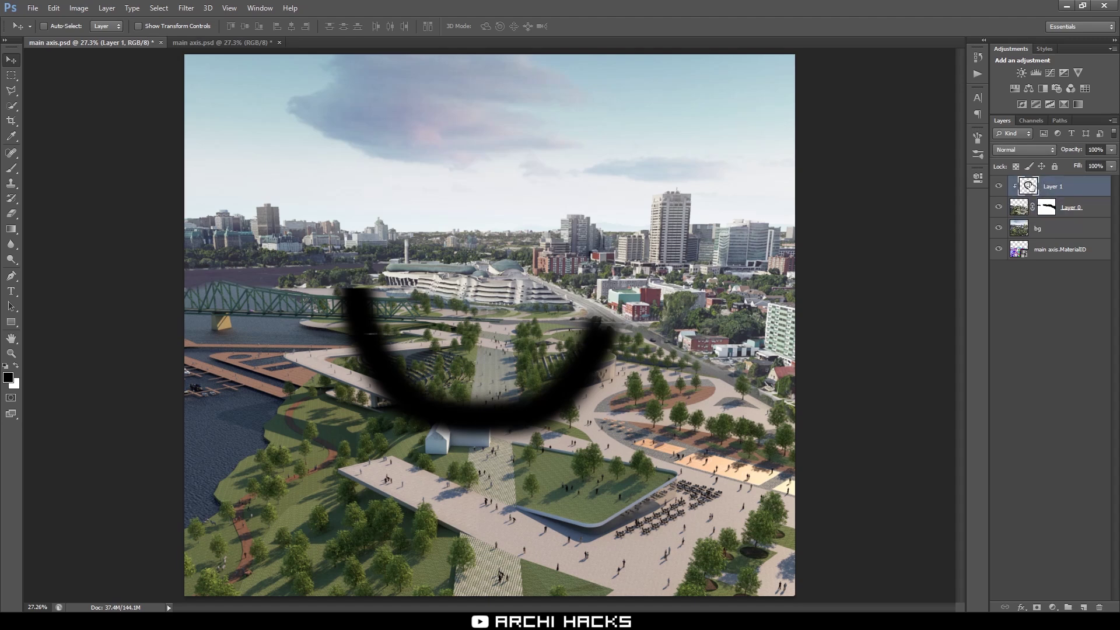
{"action": "left_click", "coordinate": [1022, 210]}
{"action": "key", "text": "alt"}
{"action": "key", "text": "alt"}
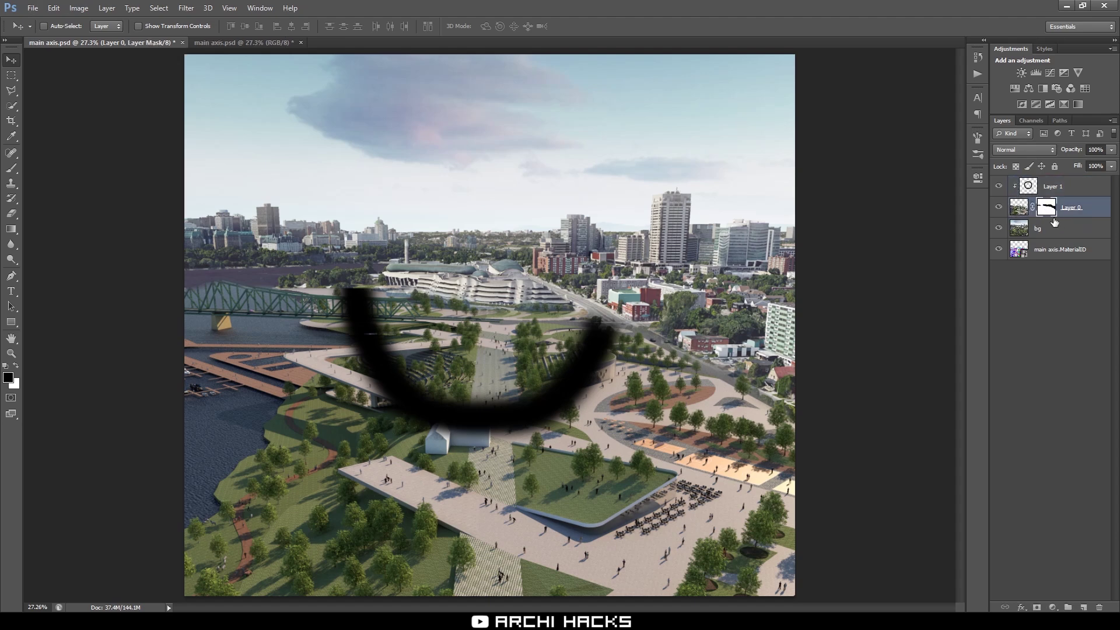
{"action": "key", "text": "ctrl+z"}
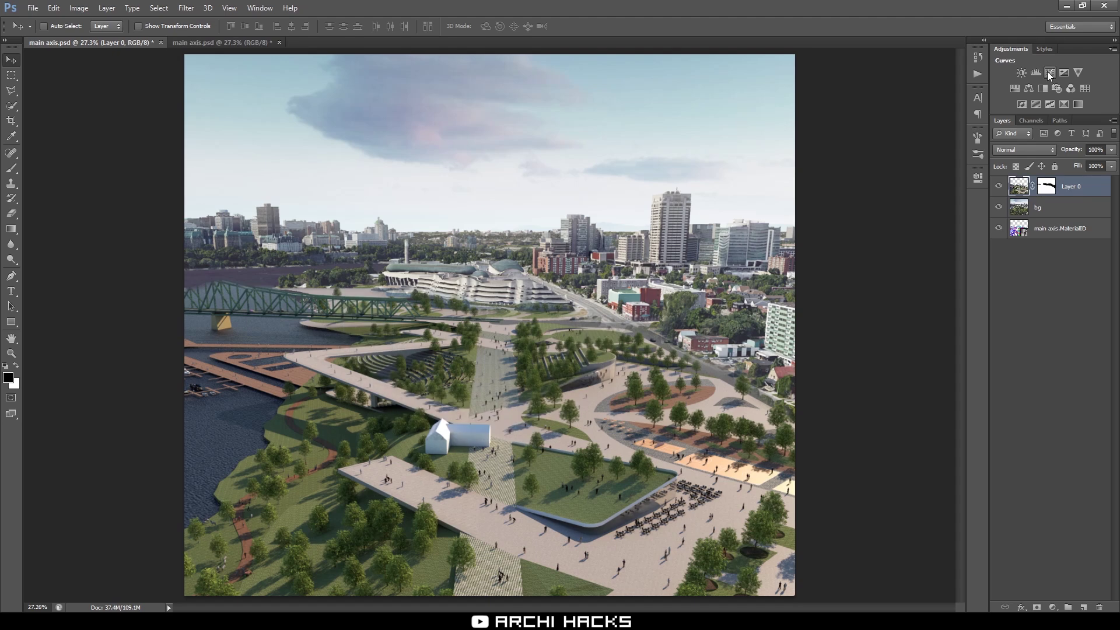
Add a Curves 1 adjustment clipped to Layer 0, brightened with a raised upper point and a lower point.
{"action": "left_click", "coordinate": [1048, 72]}
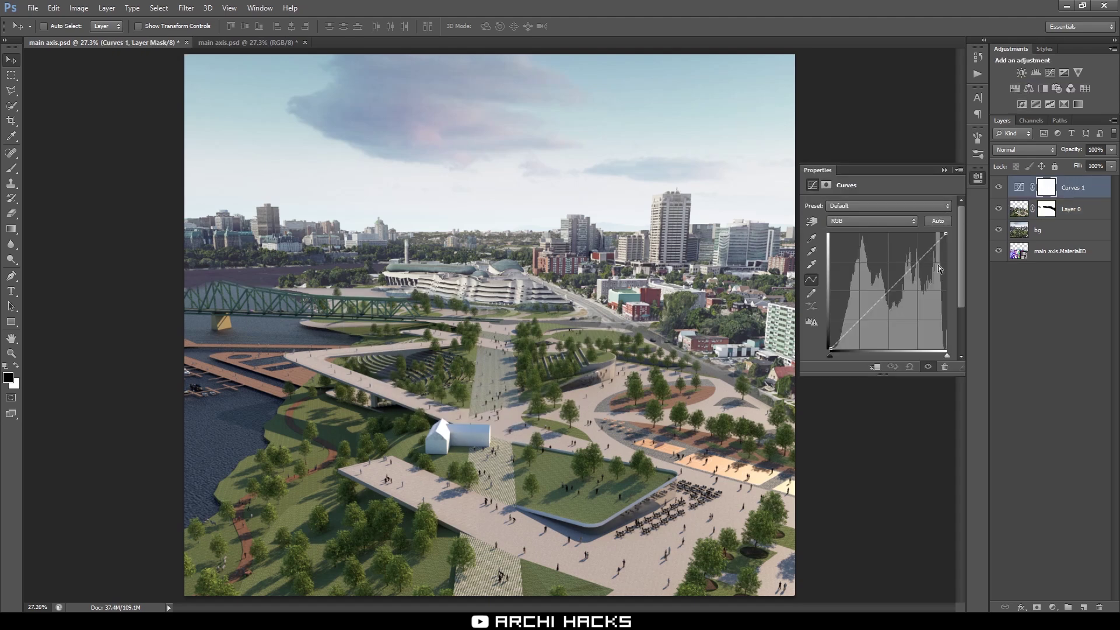
{"action": "left_click", "coordinate": [1089, 196], "text": "alt"}
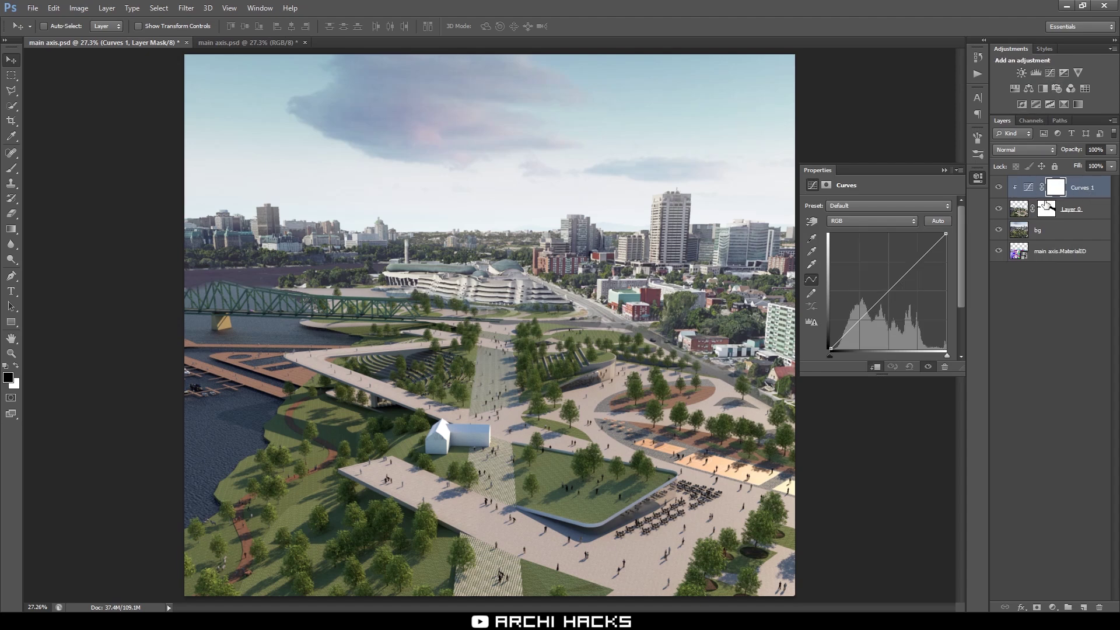
{"action": "left_click", "coordinate": [1028, 187]}
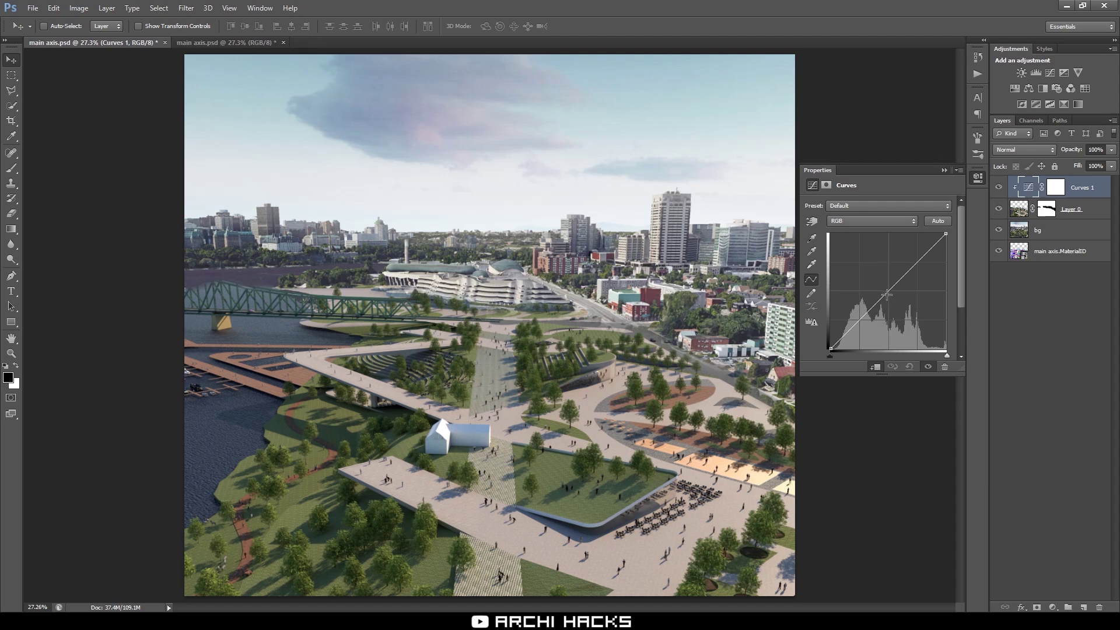
{"action": "left_click_drag", "start_coordinate": [922, 257], "coordinate": [923, 249]}
{"action": "left_click_drag", "start_coordinate": [862, 317], "coordinate": [860, 317]}
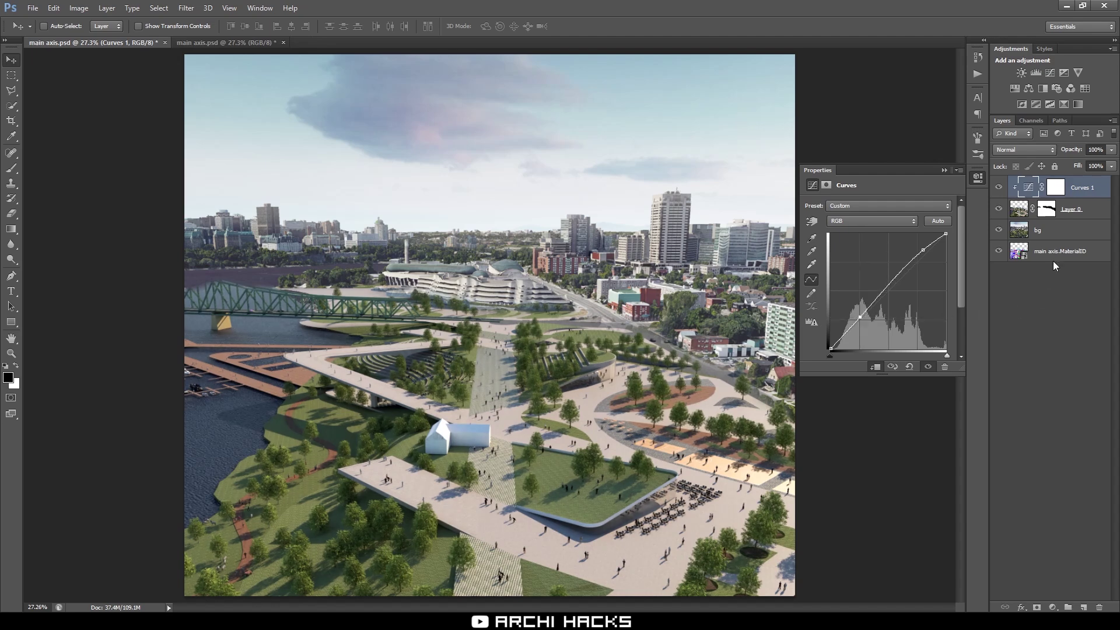
{"action": "left_click", "coordinate": [1091, 192]}
{"action": "left_click", "coordinate": [1086, 197], "text": "alt"}
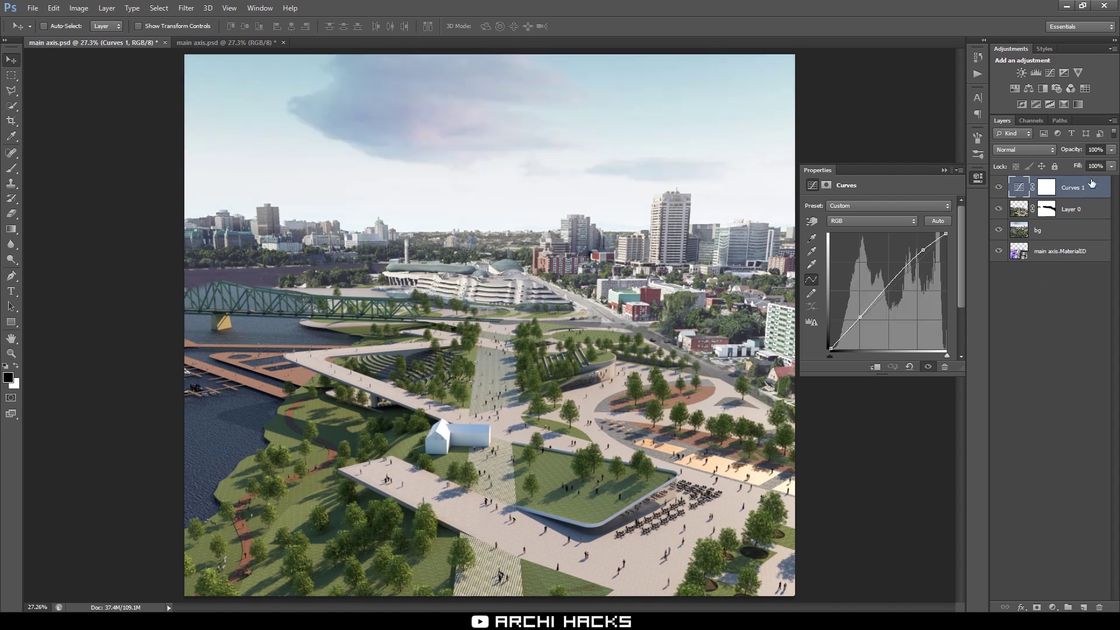
{"action": "left_click", "coordinate": [1089, 198], "text": "alt"}
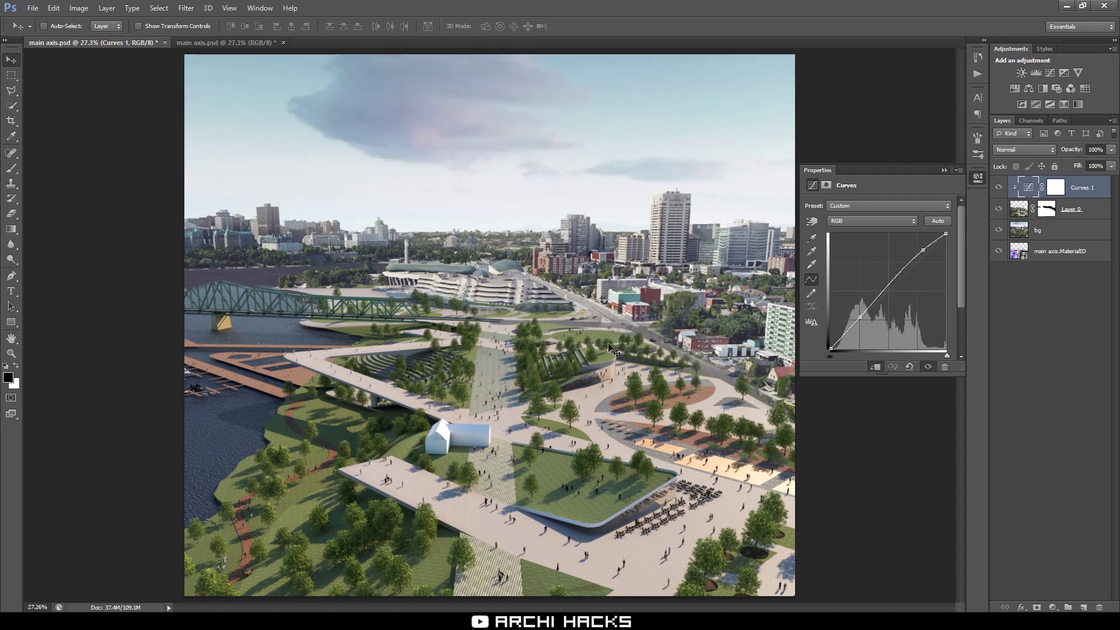
{"action": "left_click", "coordinate": [1044, 301]}
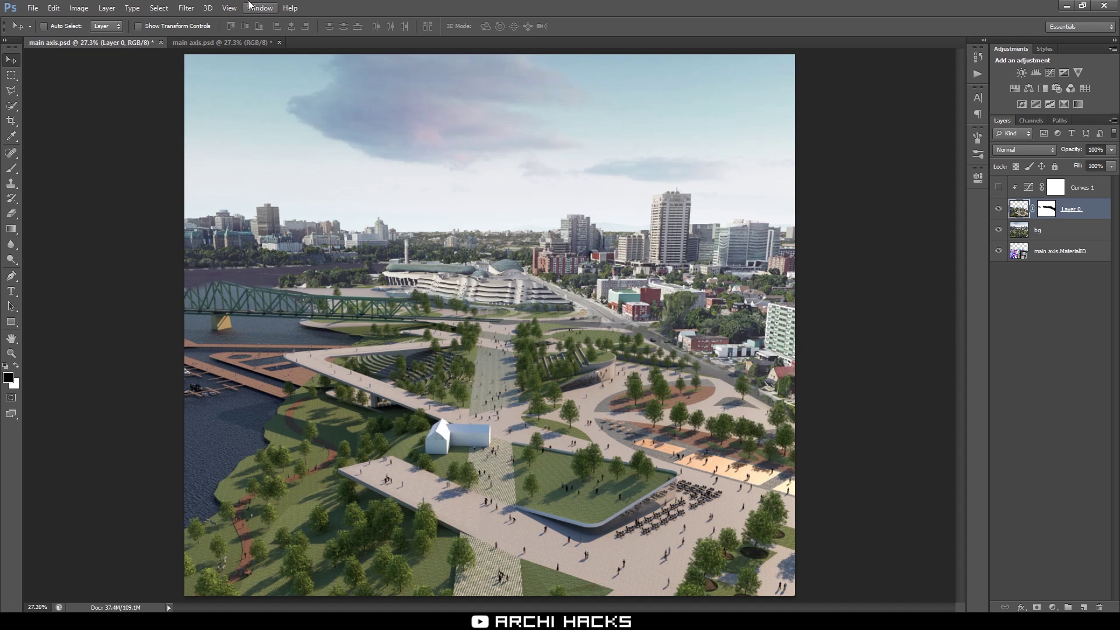
Brighten Layer 0 directly with an Image > Adjustments > Curves edit using two curve points.
{"action": "left_click", "coordinate": [78, 8]}
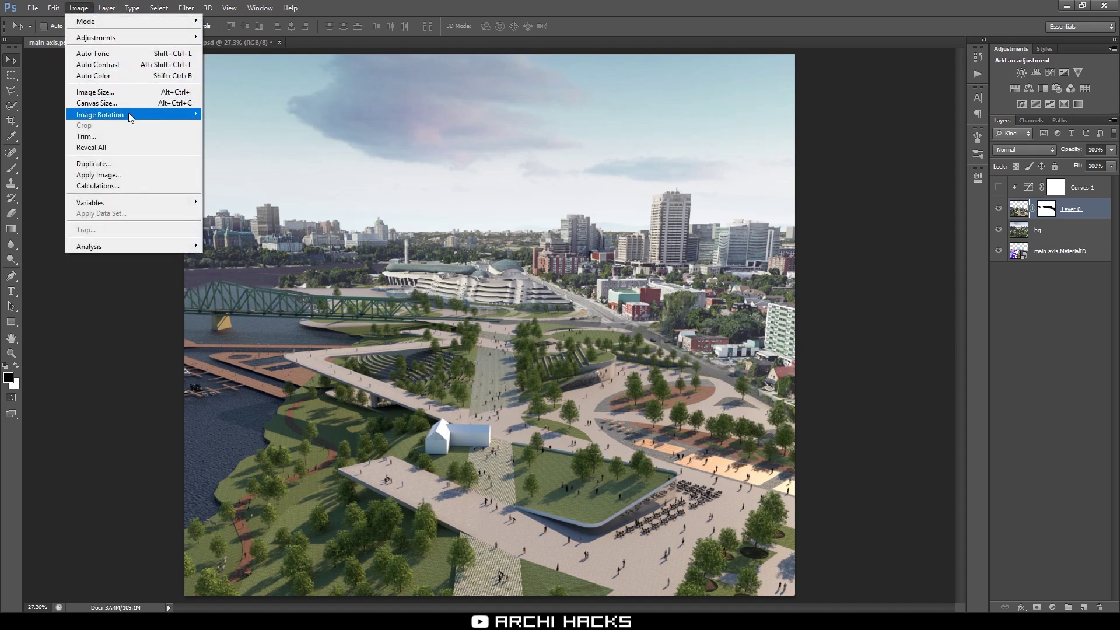
{"action": "mouse_move", "coordinate": [141, 38]}
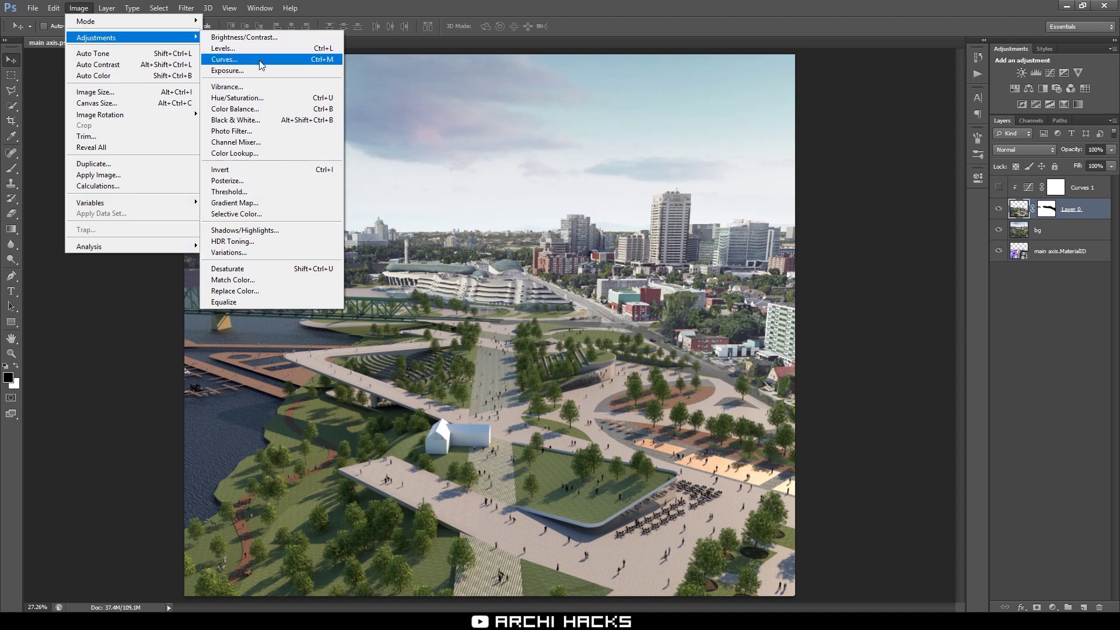
{"action": "left_click", "coordinate": [257, 59]}
{"action": "left_click_drag", "start_coordinate": [289, 280], "coordinate": [263, 298]}
{"action": "left_click_drag", "start_coordinate": [289, 257], "coordinate": [323, 244]}
{"action": "left_click_drag", "start_coordinate": [263, 298], "coordinate": [264, 302]}
{"action": "left_click", "coordinate": [415, 175]}
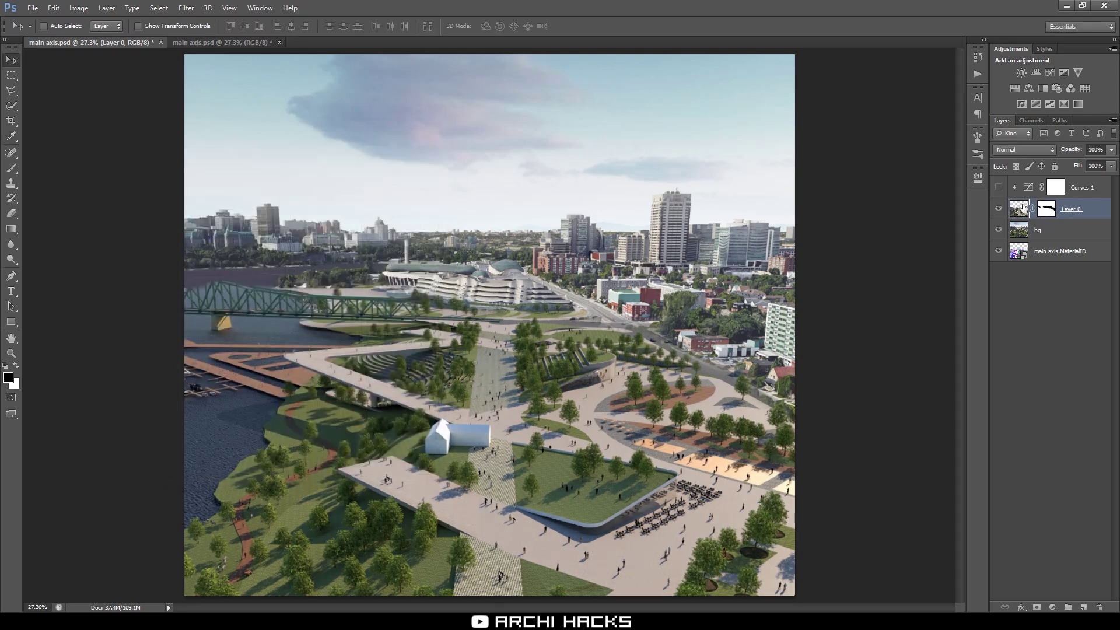
Turn Curves 1 back on and open its adjustment settings.
{"action": "left_click", "coordinate": [1088, 188]}
{"action": "left_click", "coordinate": [998, 187]}
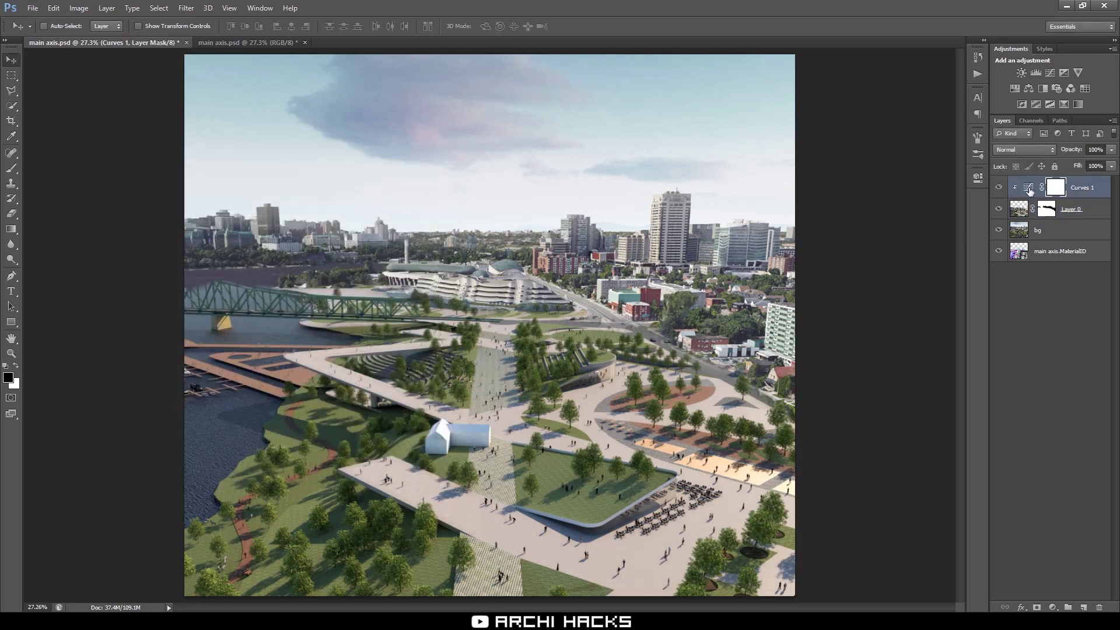
{"action": "double_click", "coordinate": [1028, 187]}
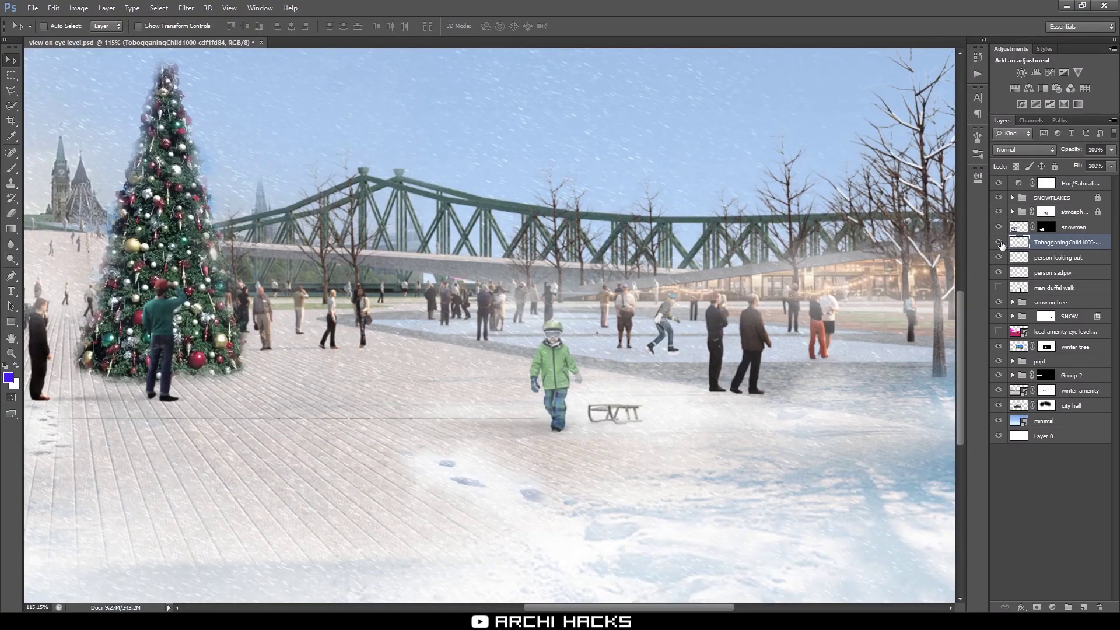
Convert the TobogganingChild layer to a smart object and open its contents.
{"action": "right_click", "coordinate": [1044, 247]}
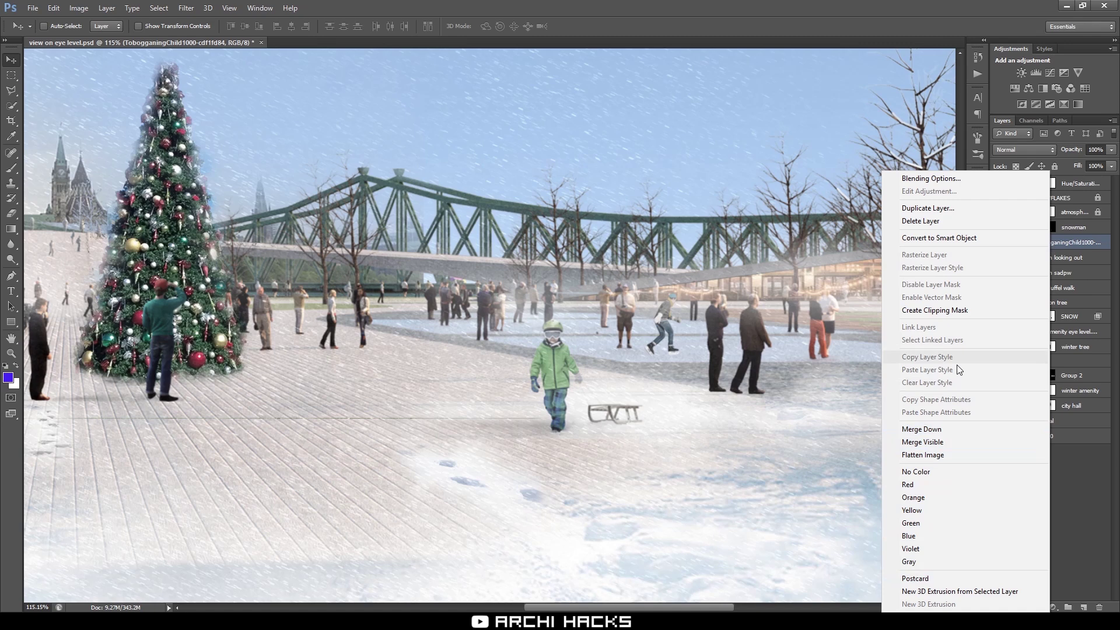
{"action": "key", "text": "Escape"}
{"action": "left_click", "coordinate": [1020, 502]}
{"action": "left_click", "coordinate": [1035, 248]}
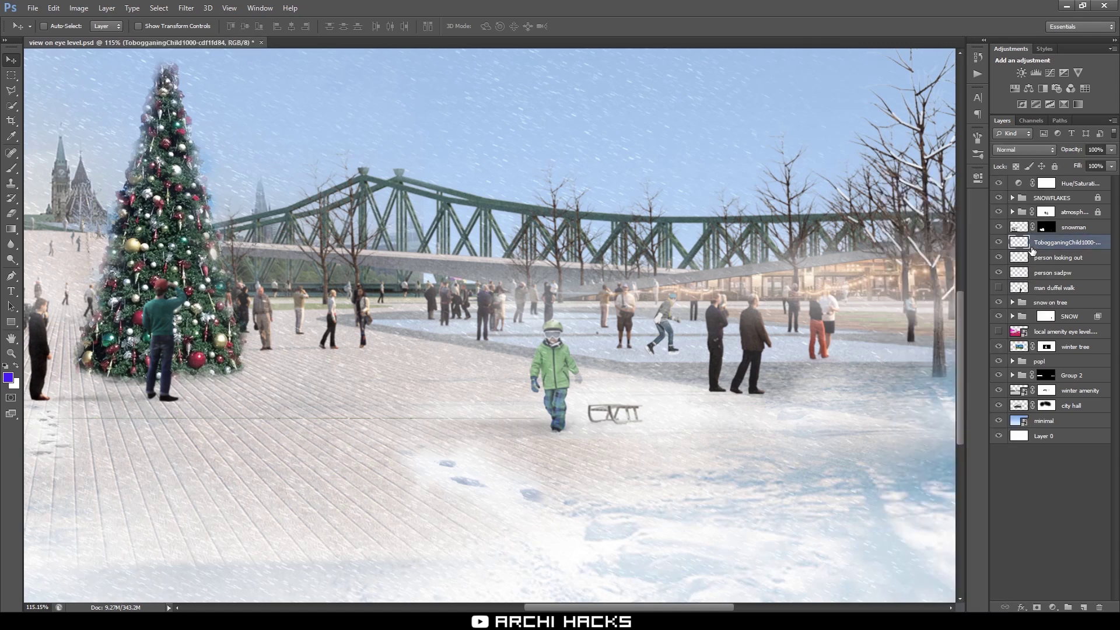
{"action": "right_click", "coordinate": [1039, 244]}
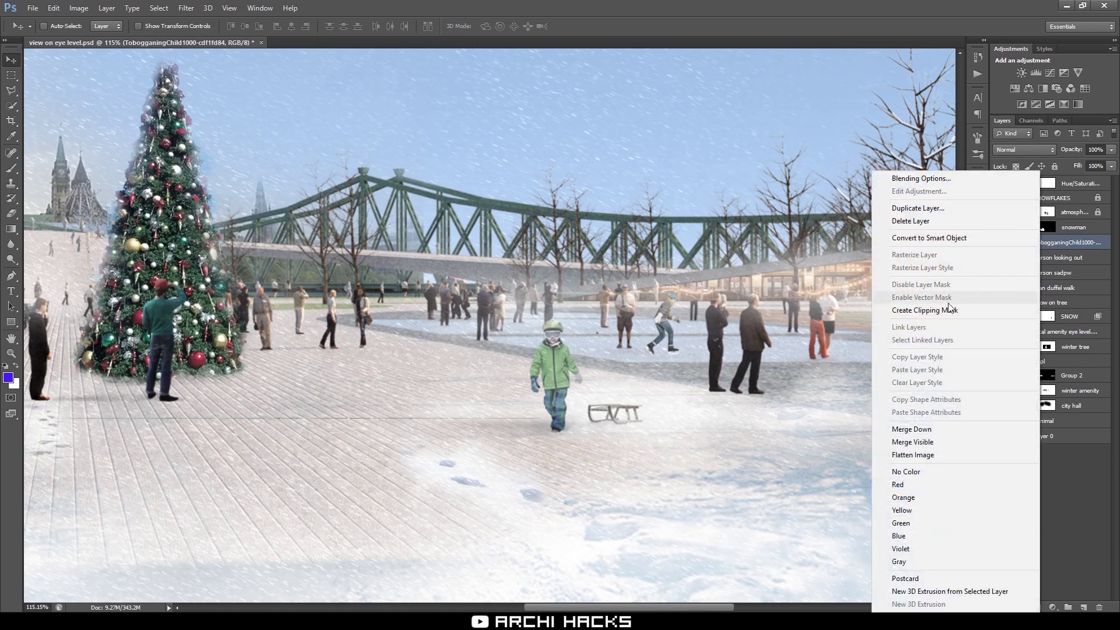
{"action": "left_click", "coordinate": [910, 239]}
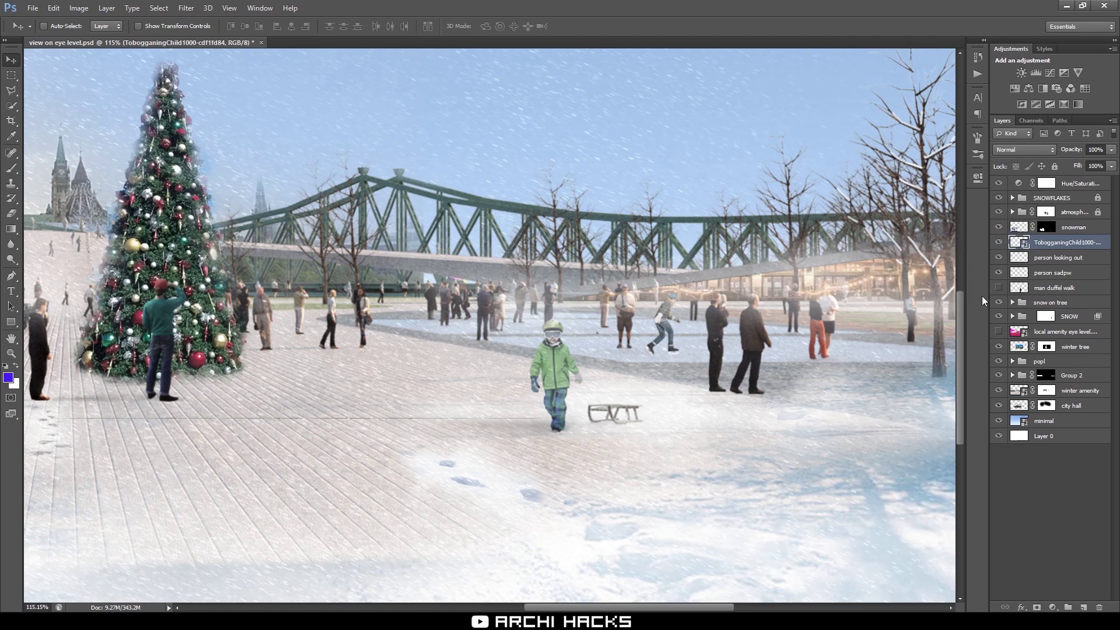
{"action": "double_click", "coordinate": [1018, 242]}
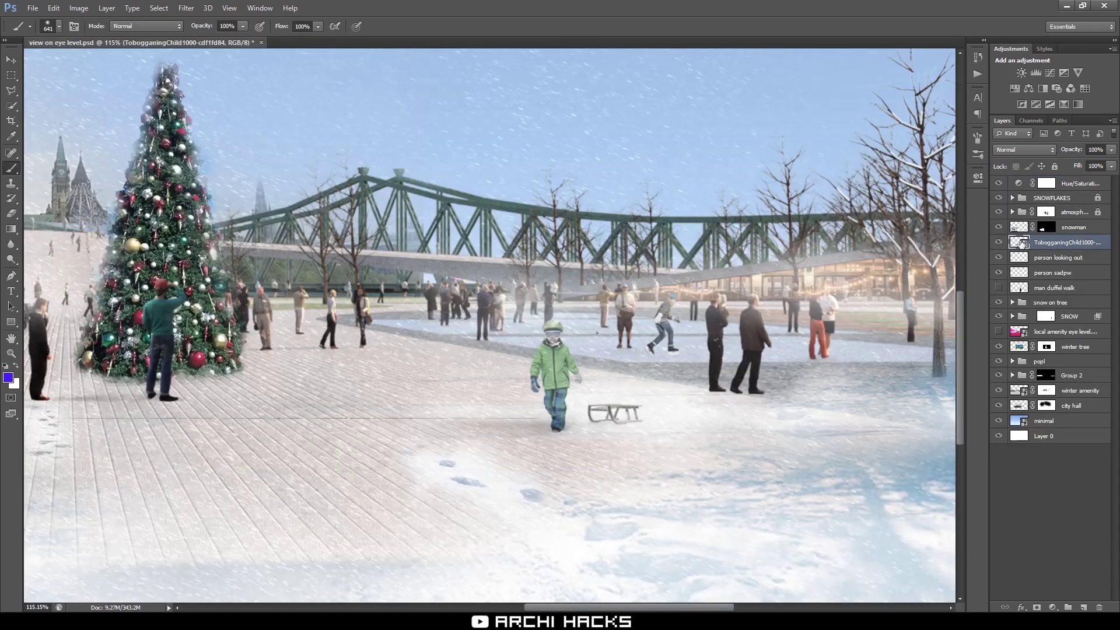
Open the child smart object's contents as its own document.
{"action": "double_click", "coordinate": [1019, 242]}
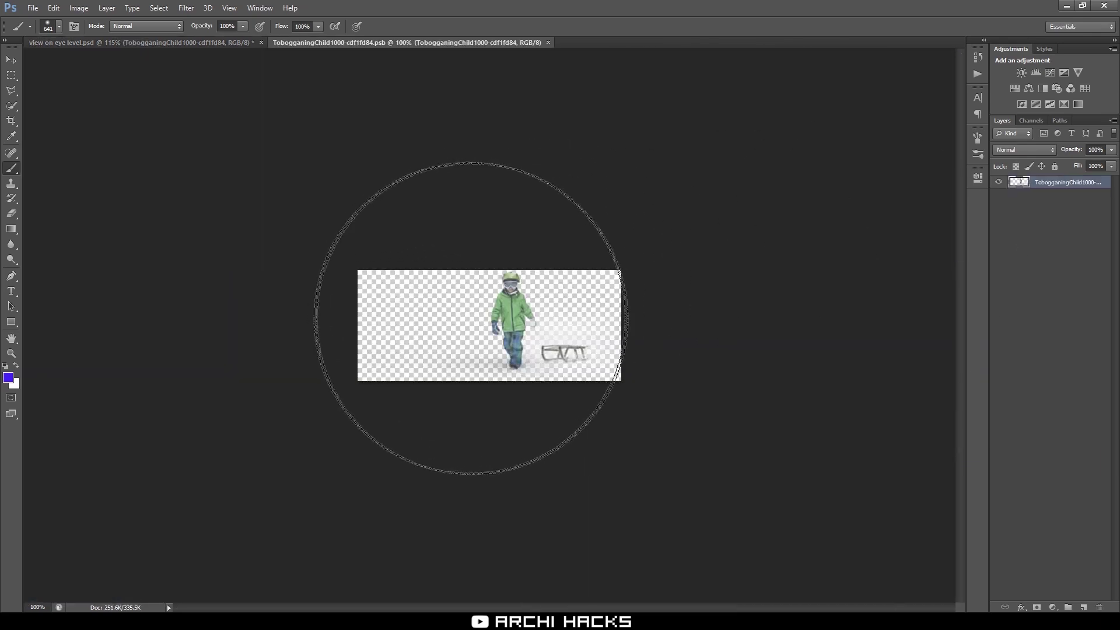
{"action": "left_click", "coordinate": [187, 40]}
{"action": "key", "text": "v"}
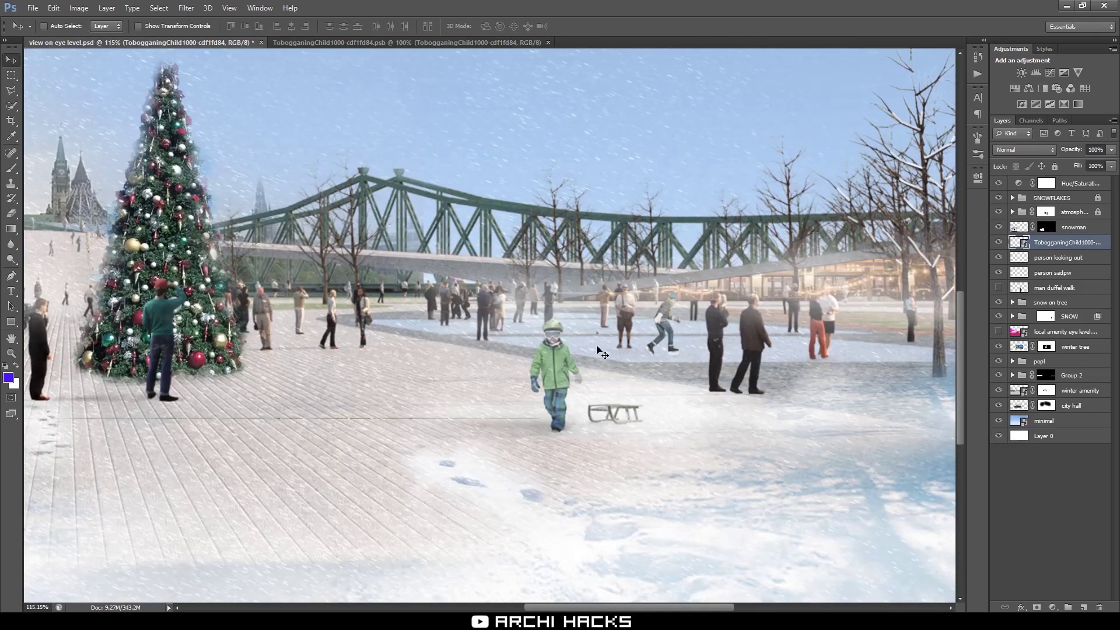
{"action": "left_click", "coordinate": [476, 45]}
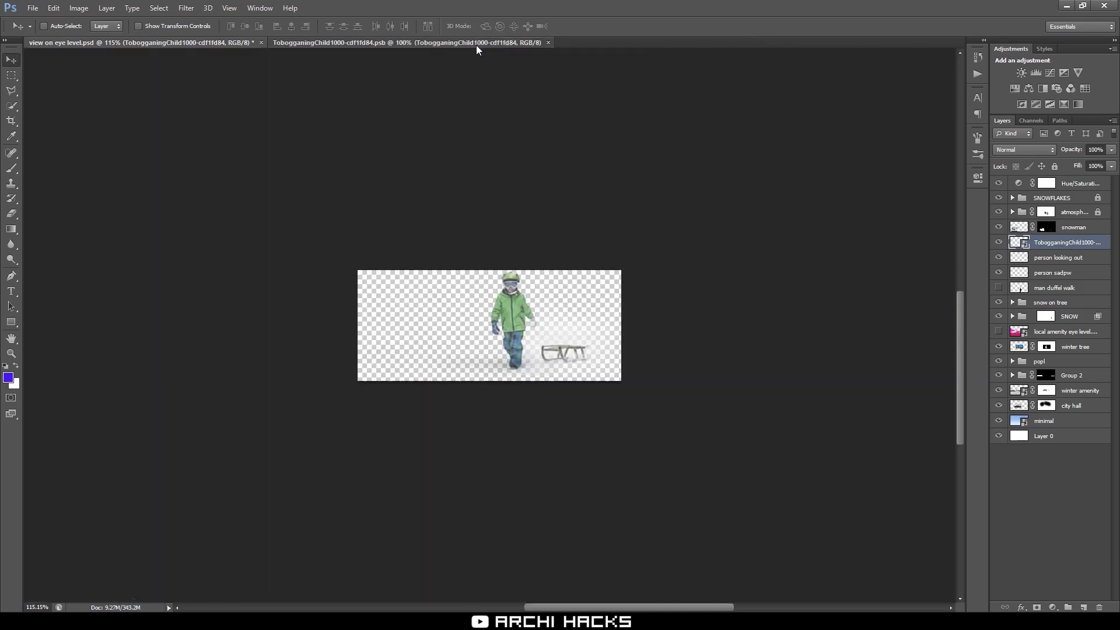
Add a Hue/Saturation adjustment limited to Greens, shifting the green jacket's hue to pink.
{"action": "left_click", "coordinate": [1015, 91]}
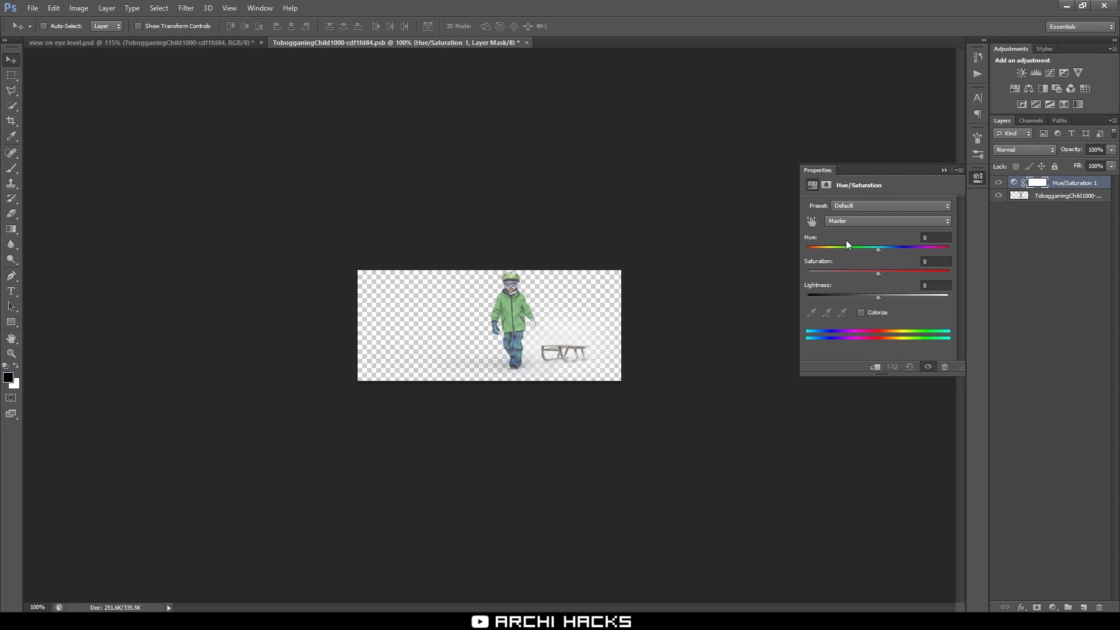
{"action": "left_click", "coordinate": [859, 223]}
{"action": "left_click", "coordinate": [859, 223]}
{"action": "left_click", "coordinate": [858, 221]}
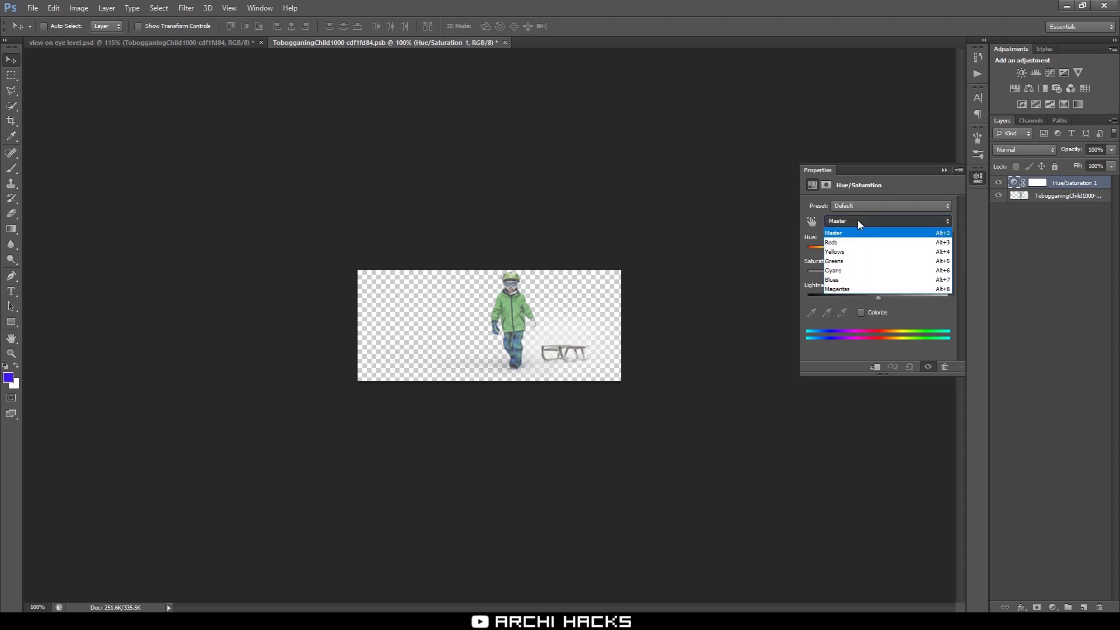
{"action": "left_click", "coordinate": [858, 261]}
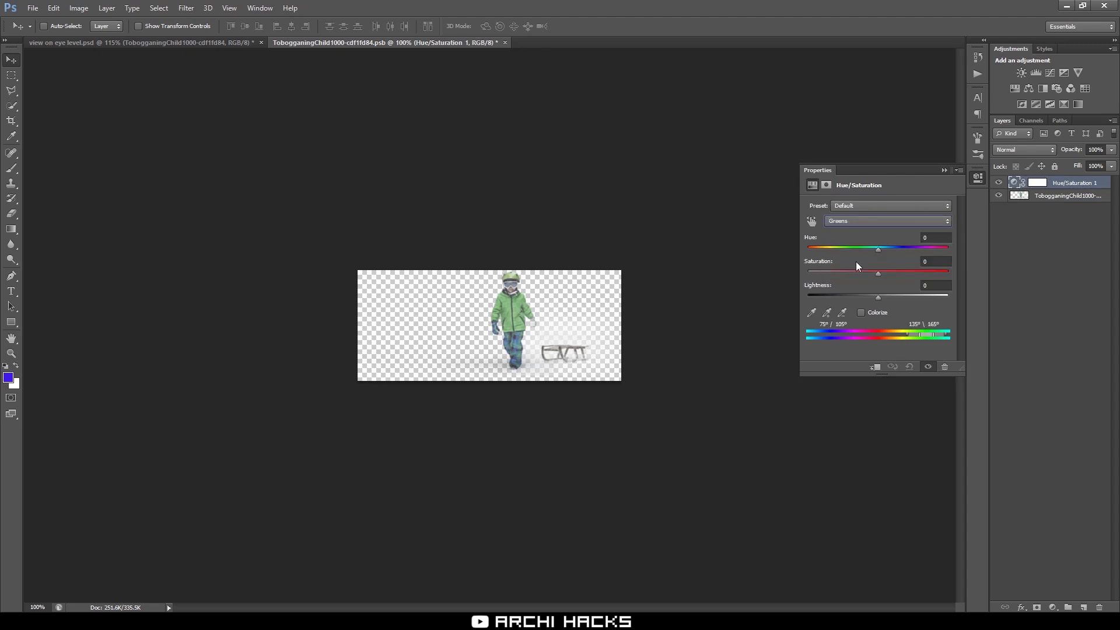
{"action": "left_click_drag", "start_coordinate": [878, 247], "coordinate": [824, 265]}
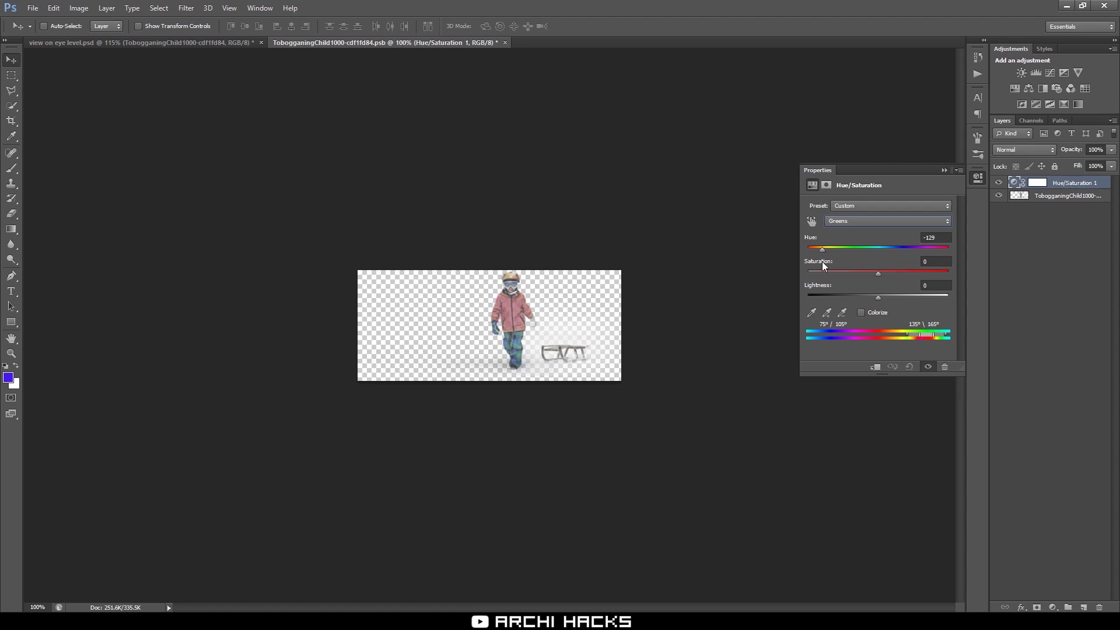
Save the smart object's contents and close it, returning to the plaza scene.
{"action": "left_click", "coordinate": [1013, 259]}
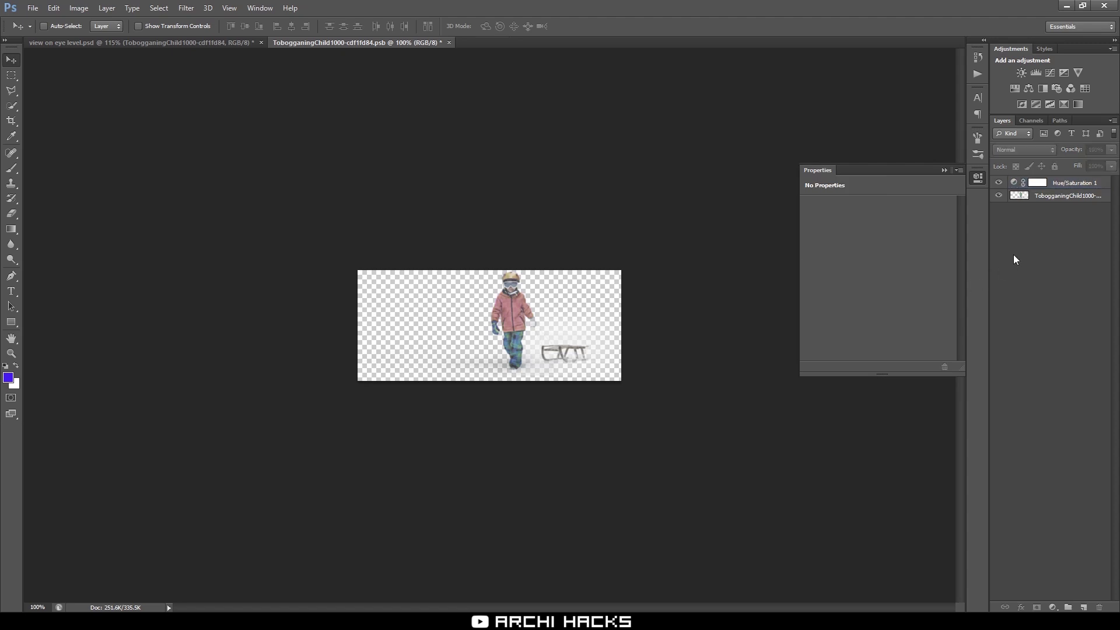
{"action": "key", "text": "ctrl+s"}
{"action": "left_click", "coordinate": [444, 43]}
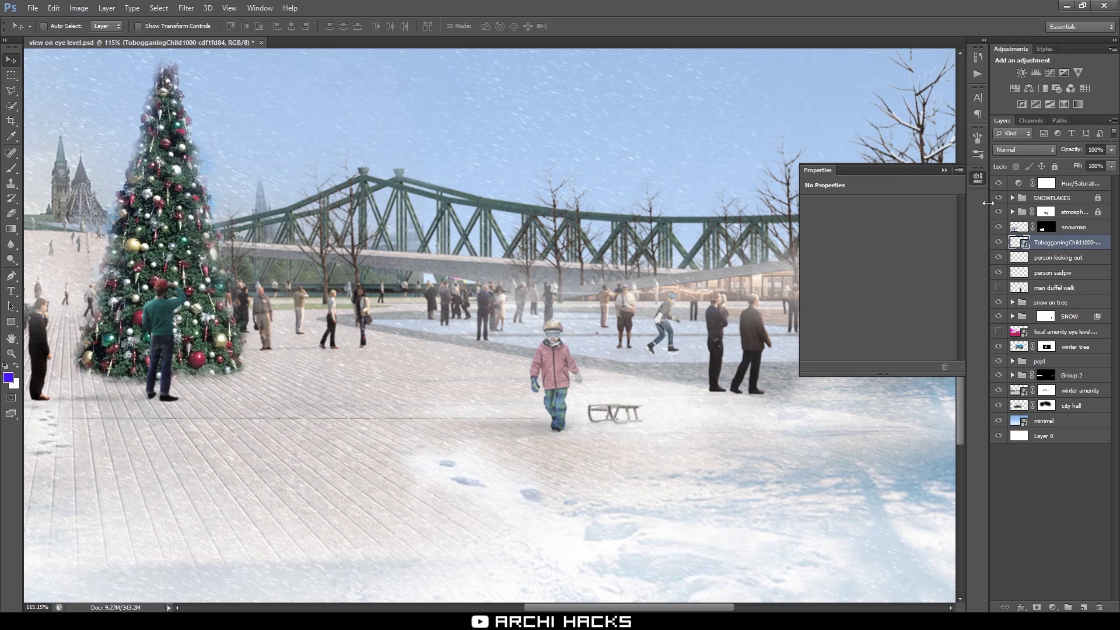
Dismiss the empty Properties panel, then reopen and close the child smart object to check it.
{"action": "left_click", "coordinate": [944, 169]}
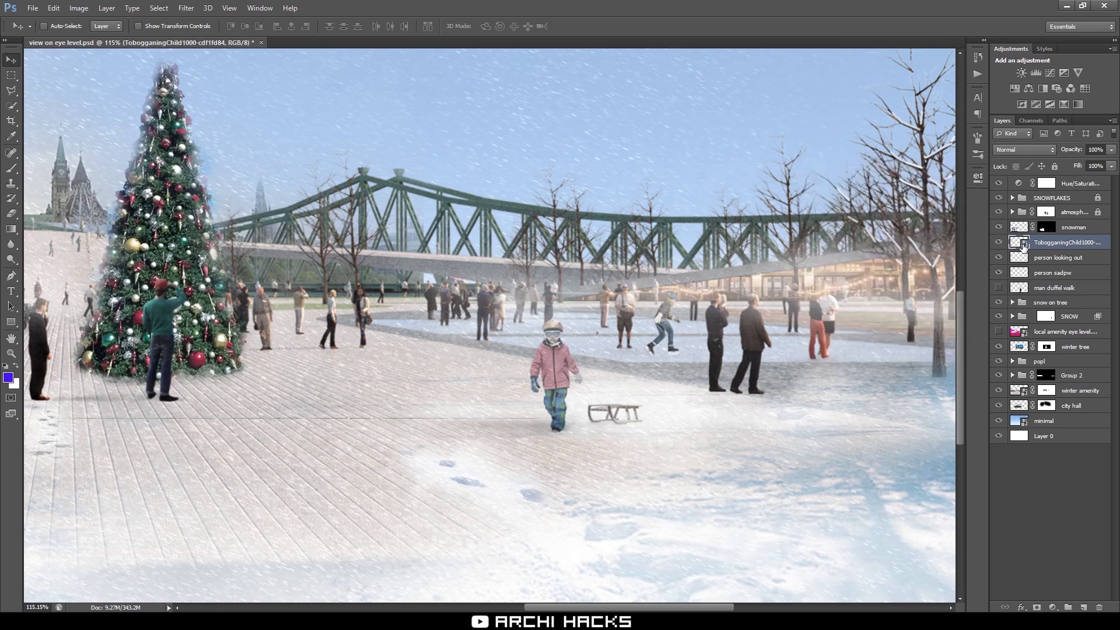
{"action": "double_click", "coordinate": [1024, 244]}
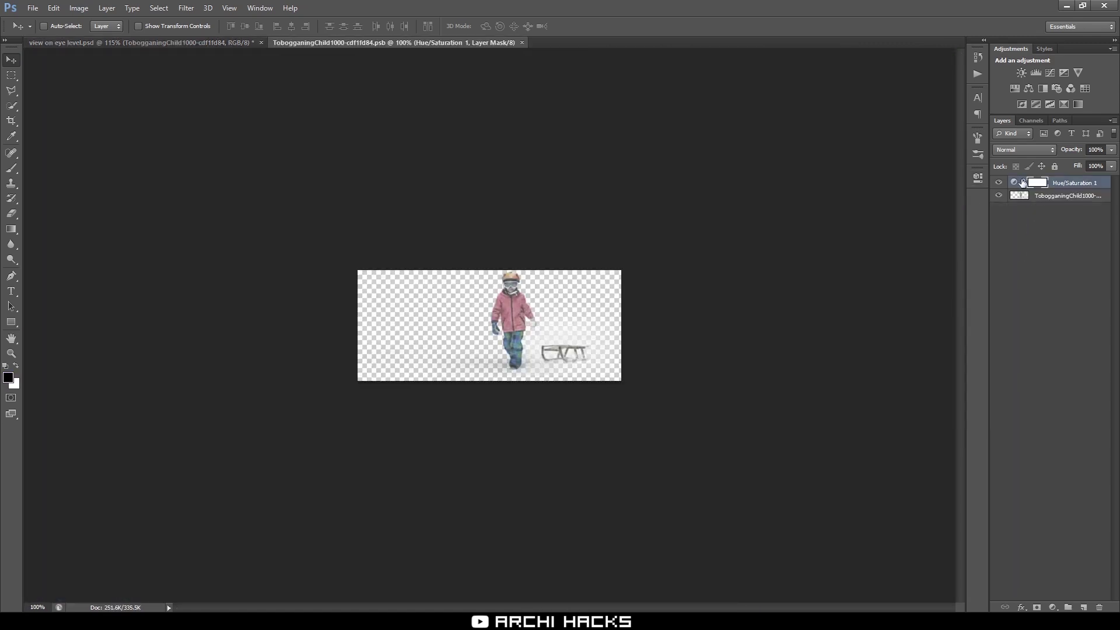
{"action": "left_click", "coordinate": [523, 43]}
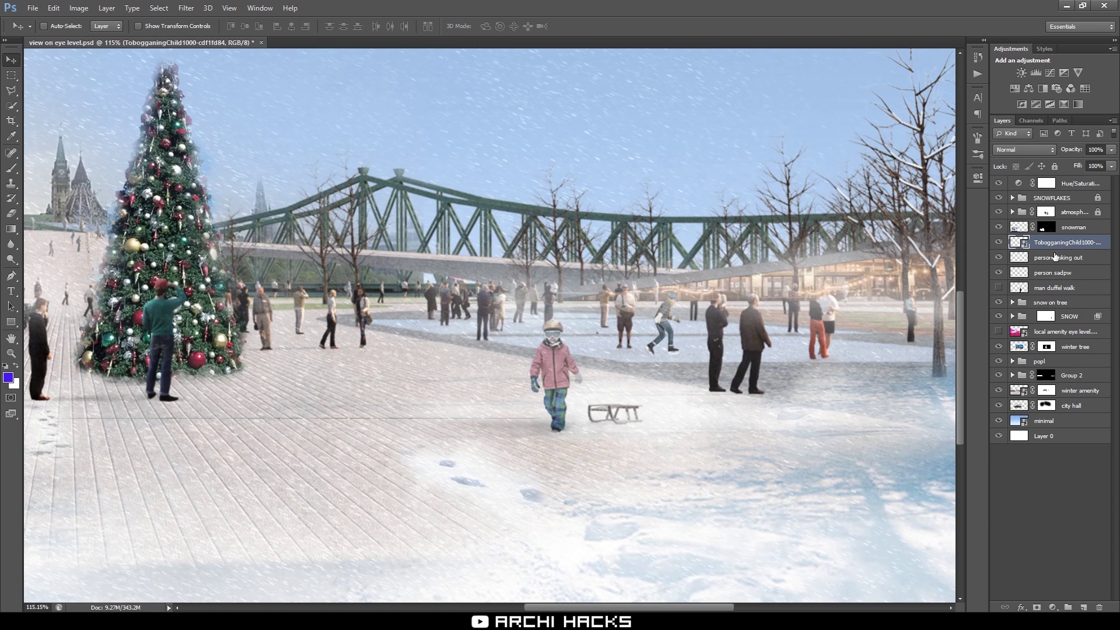
{"action": "key", "text": "ctrl+t"}
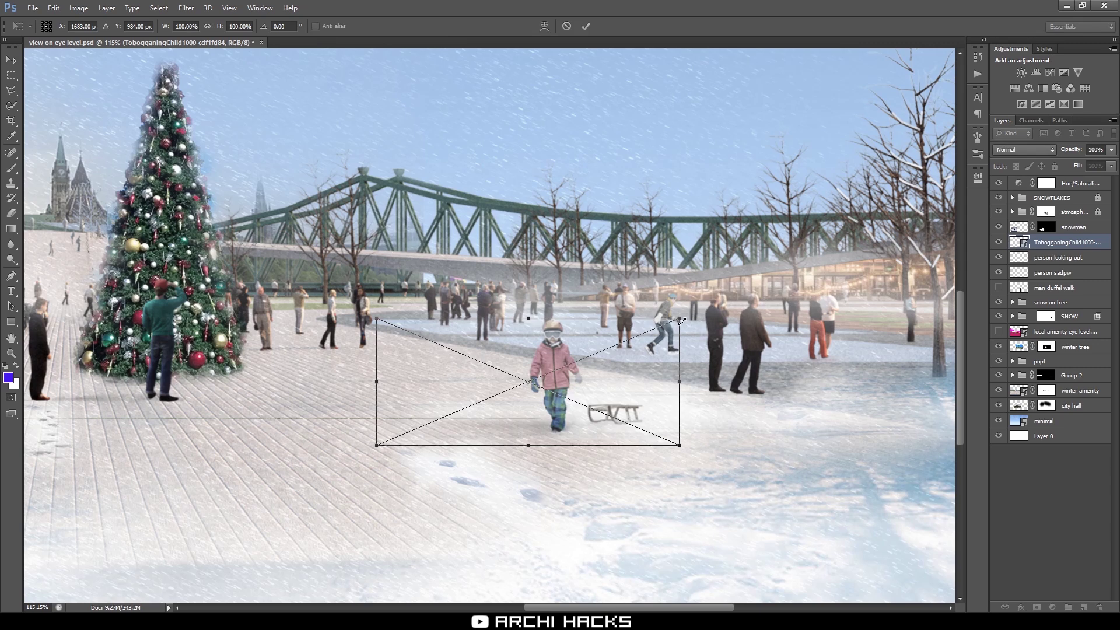
{"action": "key", "text": "Escape"}
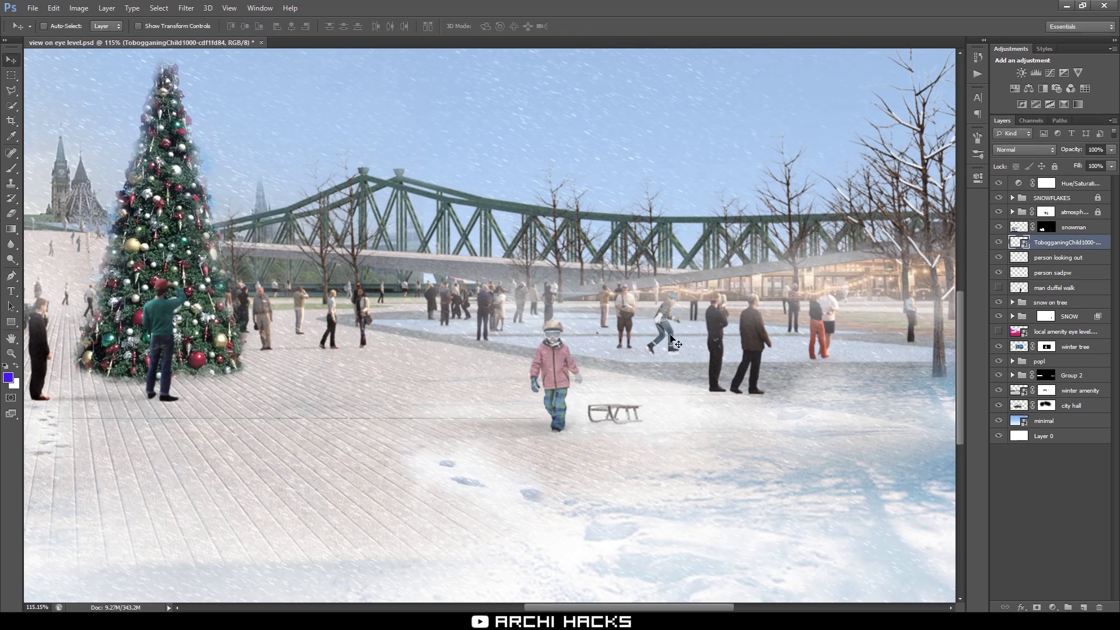
{"action": "key", "text": "ctrl+t"}
{"action": "key", "text": "Escape"}
{"action": "key", "text": "ctrl+j"}
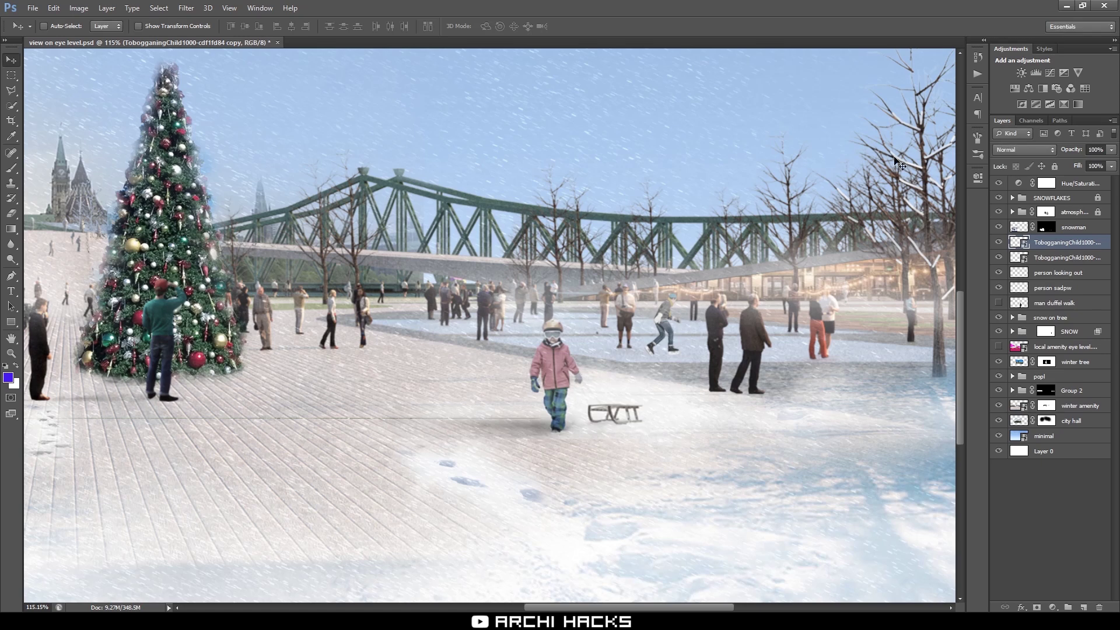
{"action": "key", "text": "ctrl+t"}
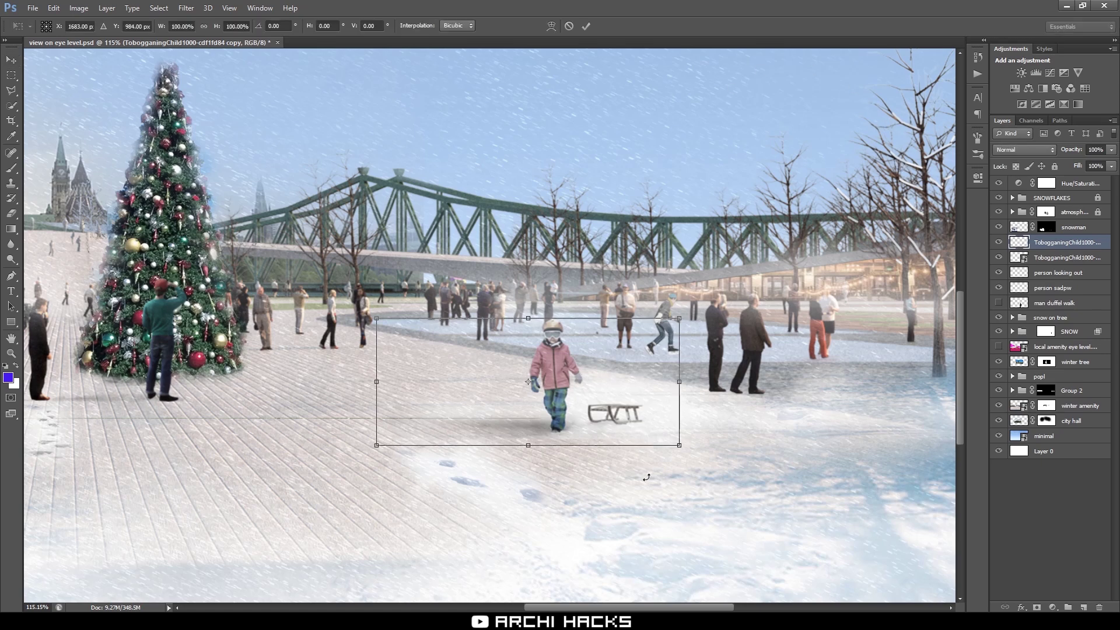
{"action": "left_click_drag", "start_coordinate": [574, 399], "coordinate": [460, 357]}
{"action": "key", "text": "Return"}
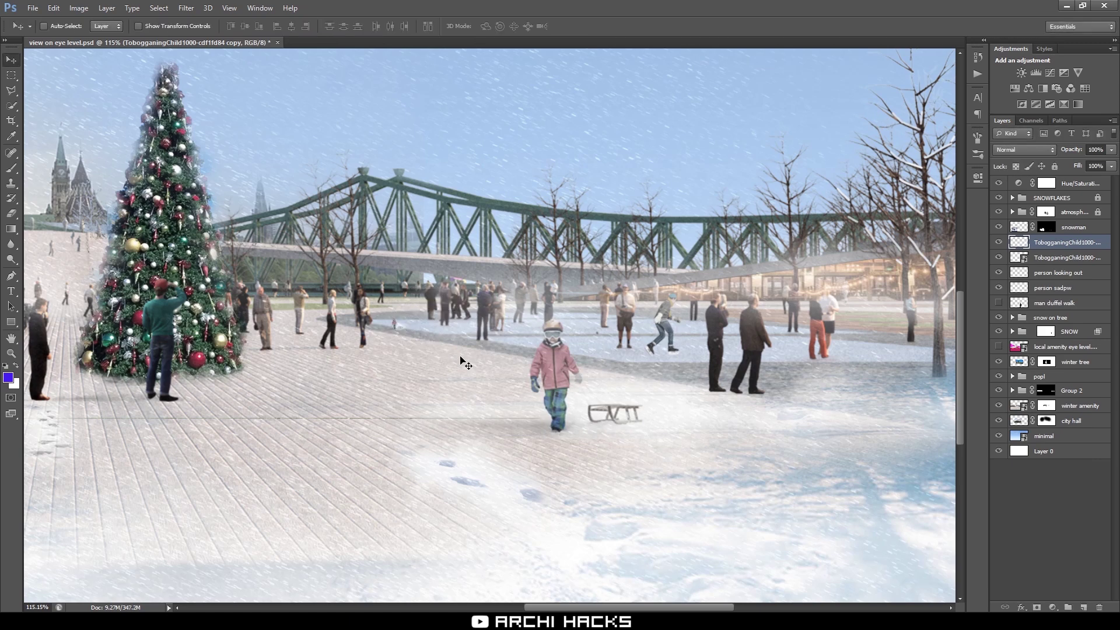
{"action": "key", "text": "ctrl+t"}
{"action": "left_click_drag", "start_coordinate": [408, 330], "coordinate": [744, 446]}
{"action": "key", "text": "Return"}
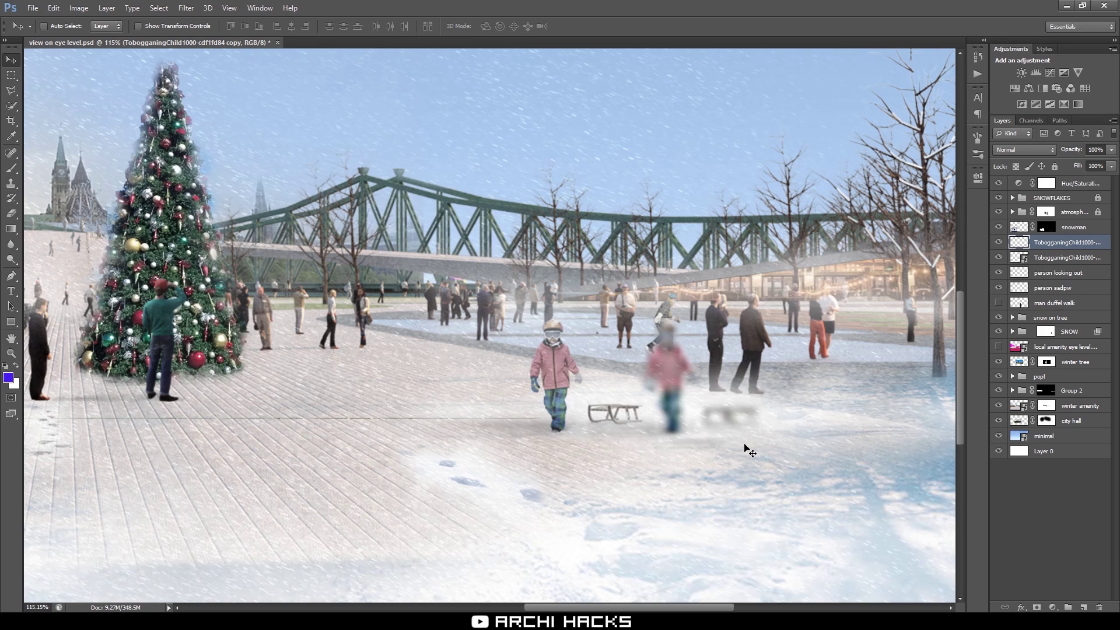
{"action": "key", "text": "Delete"}
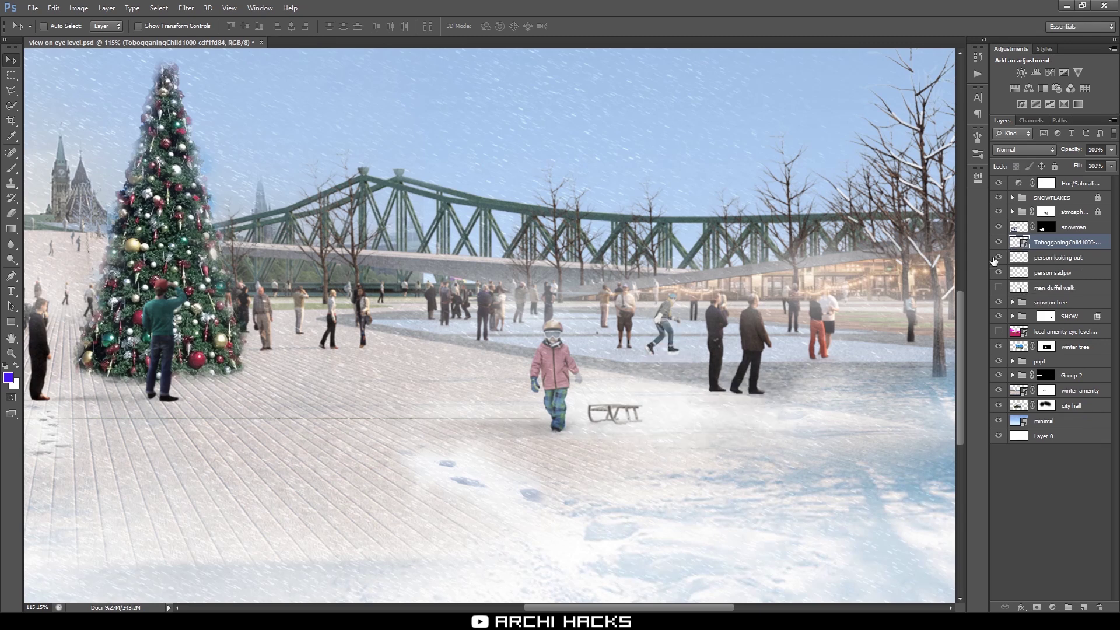
{"action": "key", "text": "ctrl+t"}
{"action": "left_click_drag", "start_coordinate": [680, 447], "coordinate": [411, 339]}
{"action": "key", "text": "Return"}
{"action": "key", "text": "ctrl+t"}
{"action": "left_click_drag", "start_coordinate": [411, 338], "coordinate": [686, 439]}
{"action": "key", "text": "Return"}
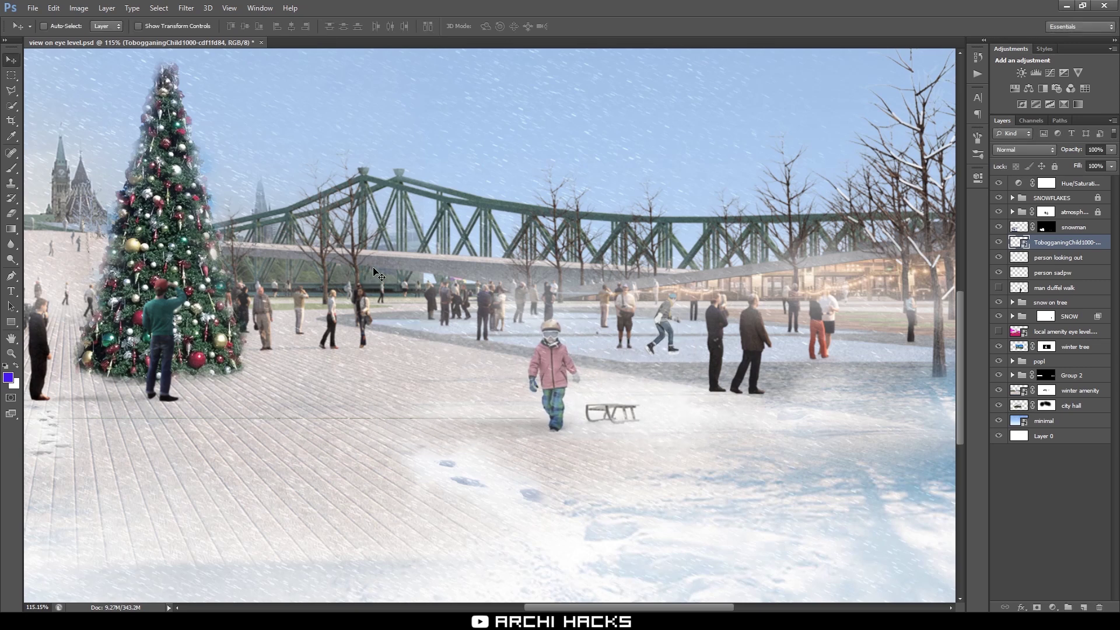
Apply a Motion Blur to the child with a 0° angle and 12 px distance.
{"action": "left_click", "coordinate": [181, 11]}
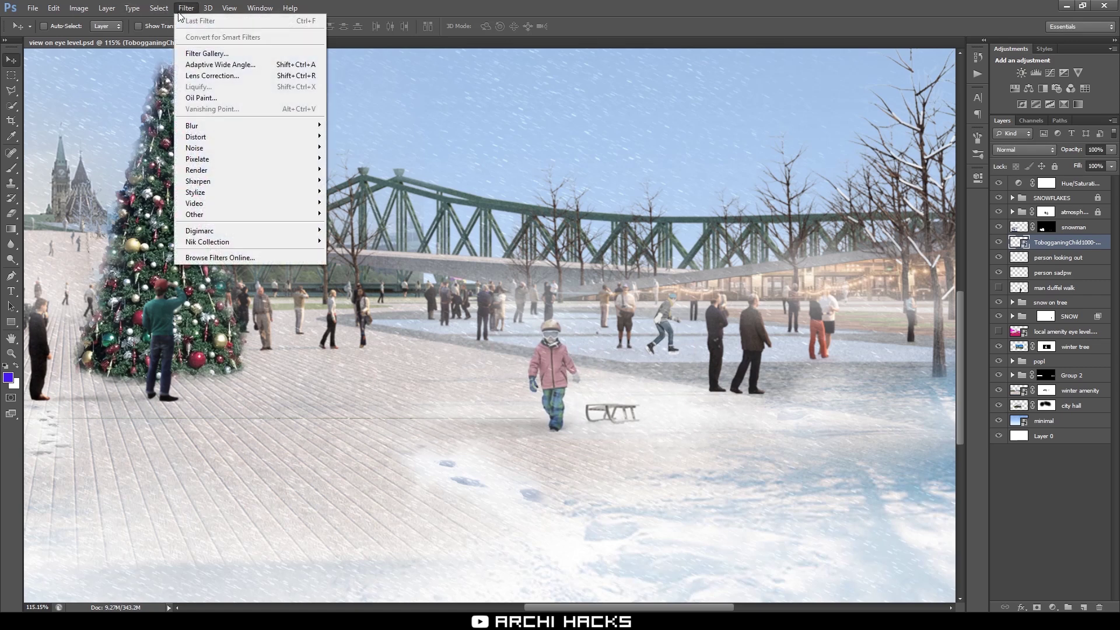
{"action": "mouse_move", "coordinate": [247, 130]}
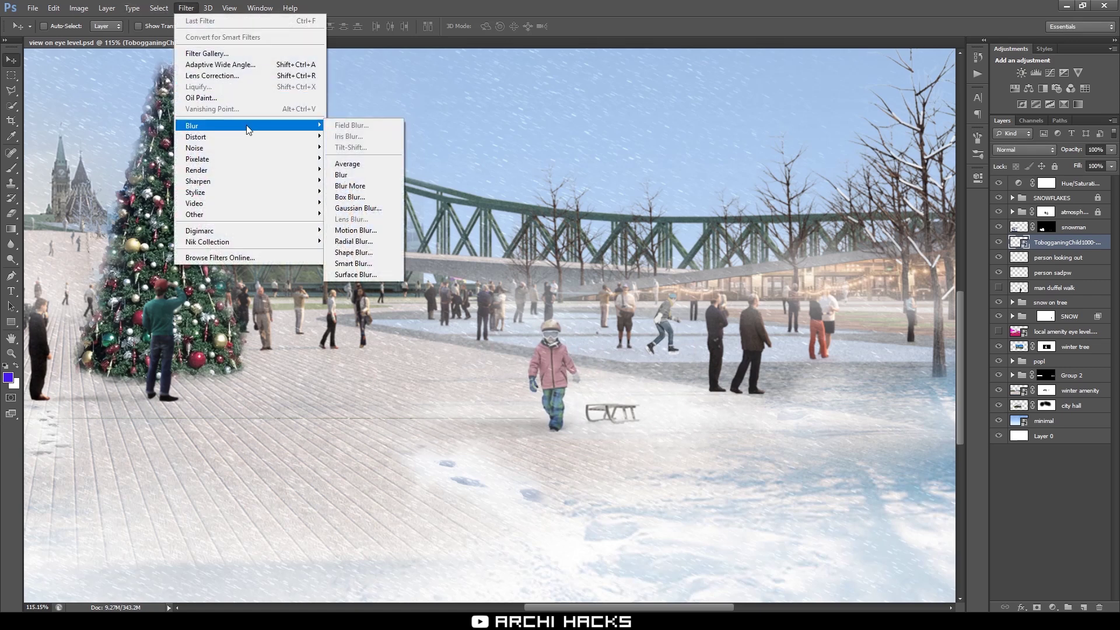
{"action": "left_click", "coordinate": [368, 229]}
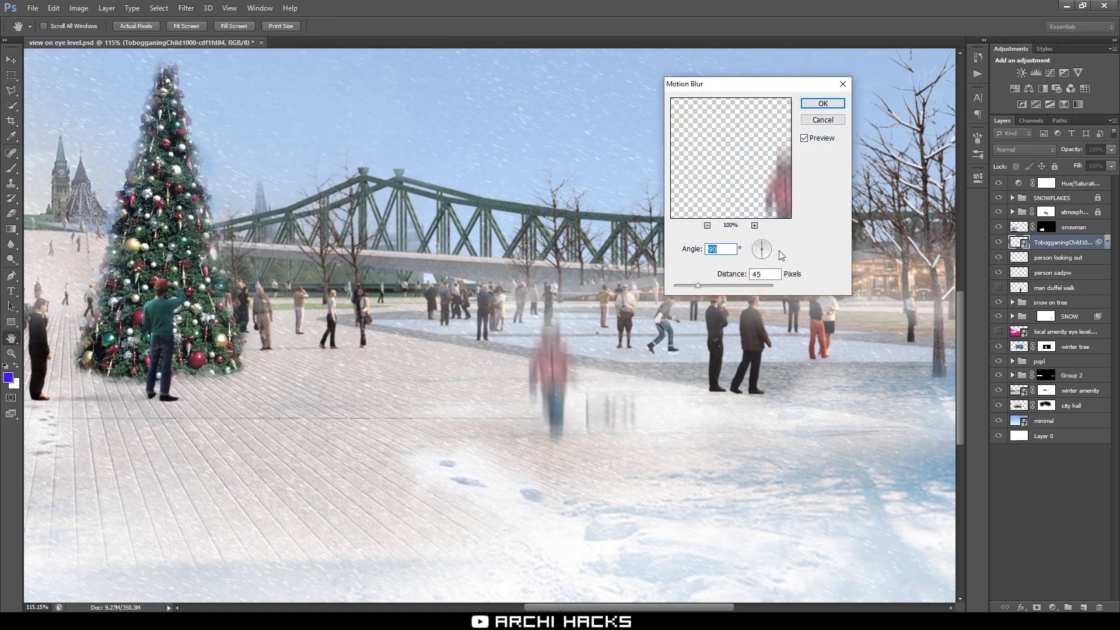
{"action": "type", "text": "4"}
{"action": "key", "text": "BackSpace"}
{"action": "type", "text": "0"}
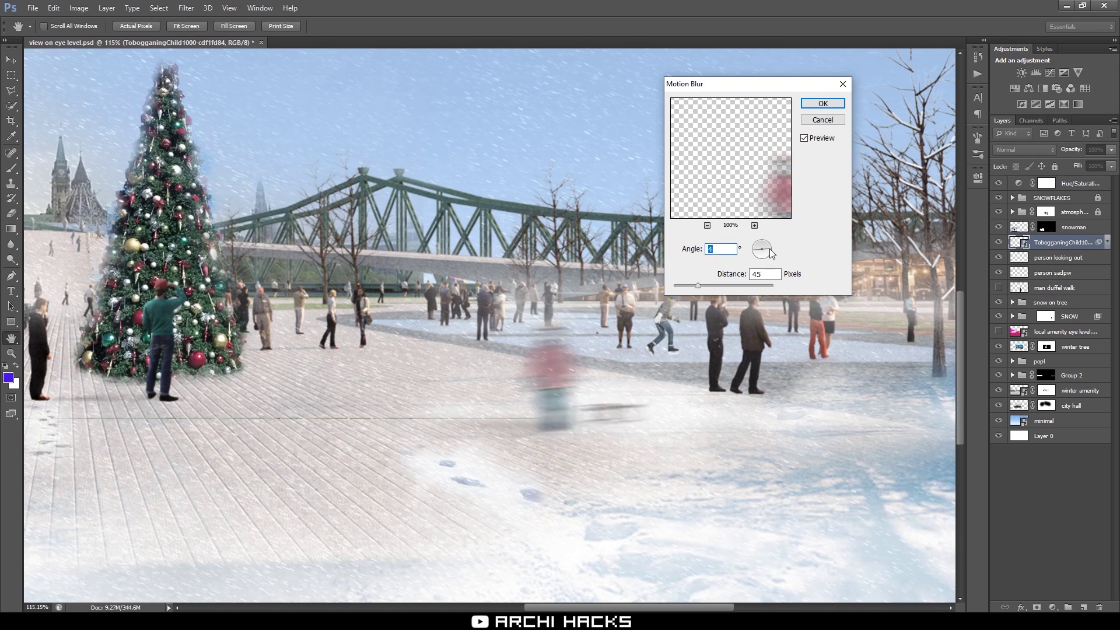
{"action": "key", "text": "Tab"}
{"action": "left_click_drag", "start_coordinate": [699, 296], "coordinate": [682, 290]}
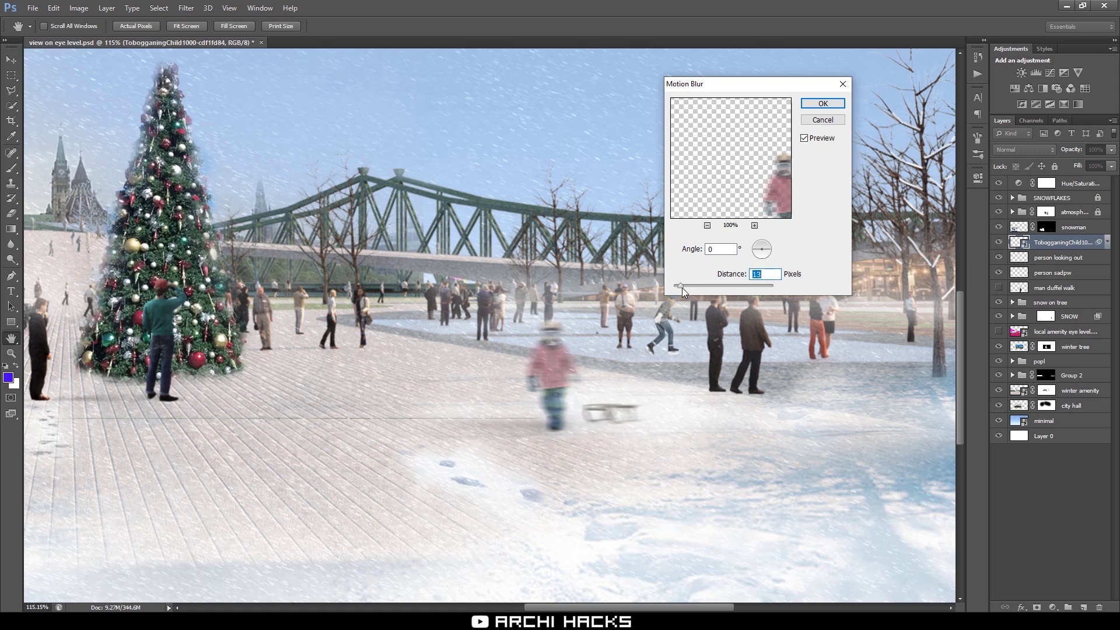
{"action": "left_click", "coordinate": [773, 252]}
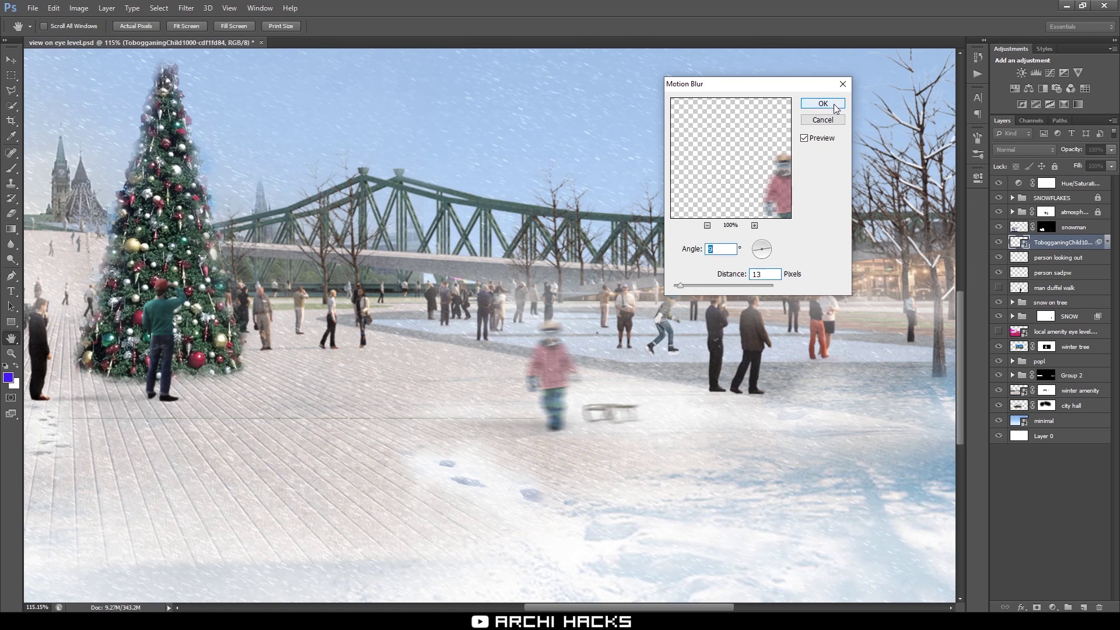
{"action": "left_click", "coordinate": [834, 105]}
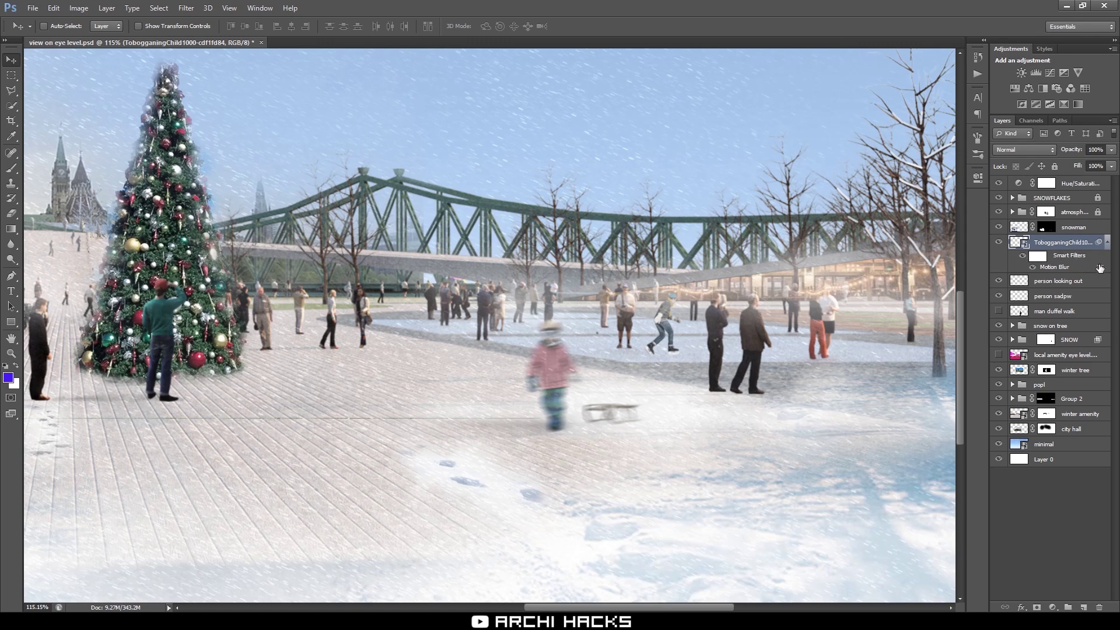
Edit the Motion Blur smart filter, steepening its angle to -77° and retuning the distance.
{"action": "scroll", "coordinate": [508, 326], "scroll_direction": "down", "scroll_amount": 3}
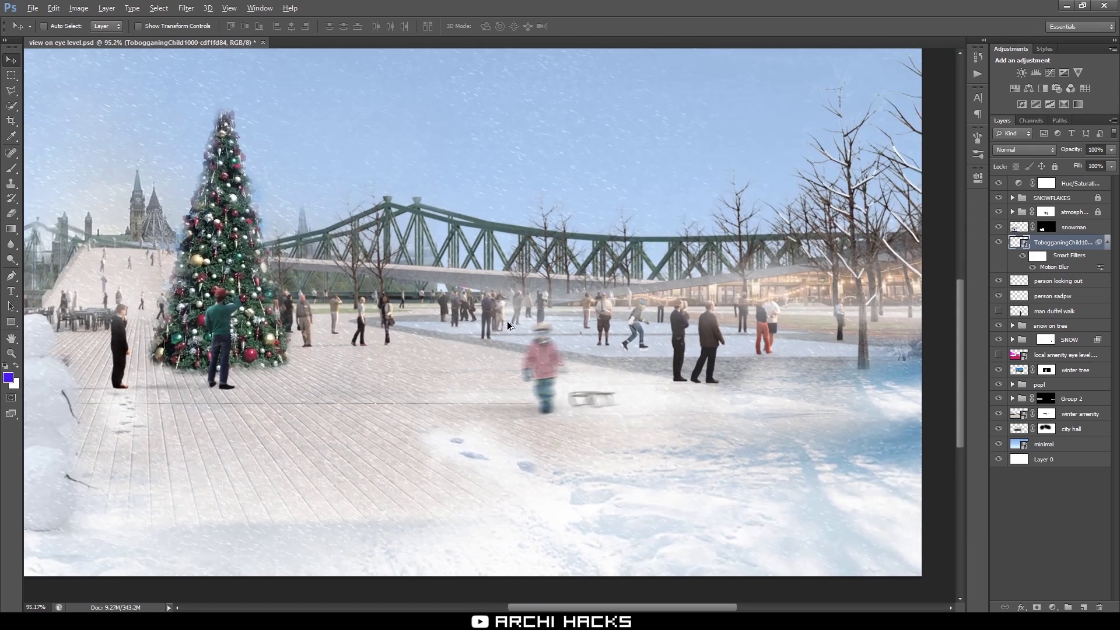
{"action": "key", "text": "alt"}
{"action": "double_click", "coordinate": [1063, 267]}
{"action": "left_click", "coordinate": [708, 285]}
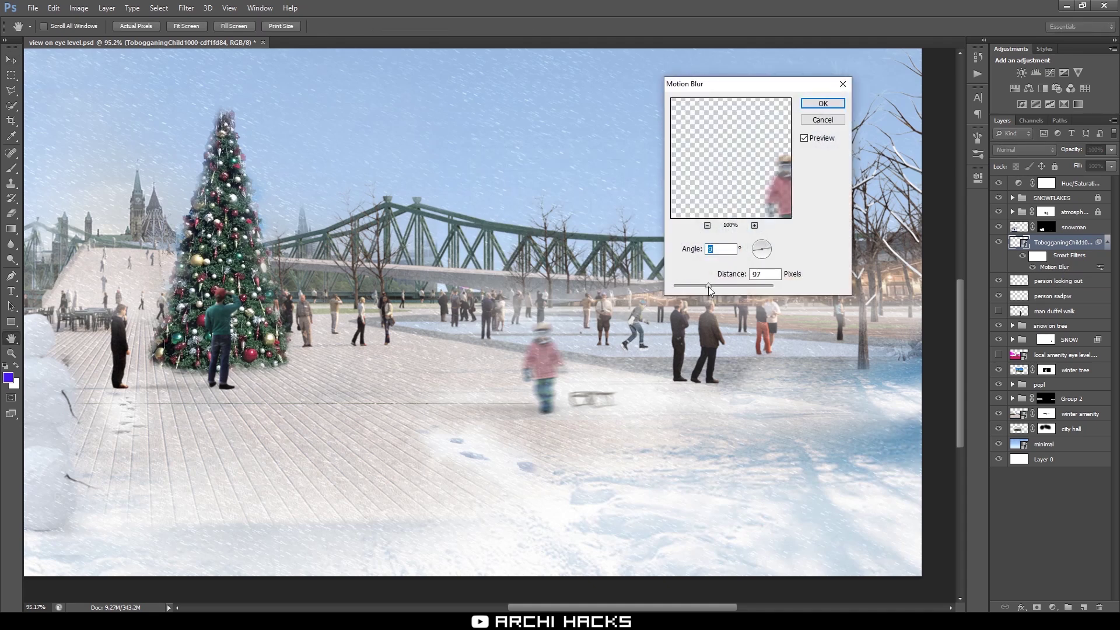
{"action": "left_click_drag", "start_coordinate": [759, 252], "coordinate": [766, 262]}
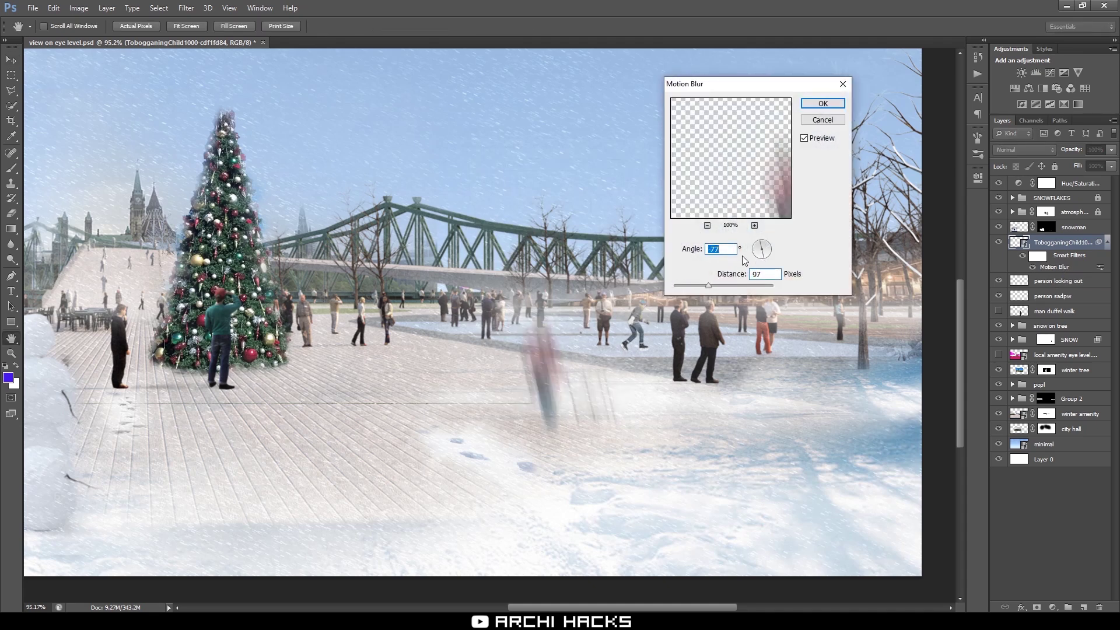
{"action": "left_click_drag", "start_coordinate": [709, 285], "coordinate": [682, 286]}
{"action": "left_click", "coordinate": [823, 104]}
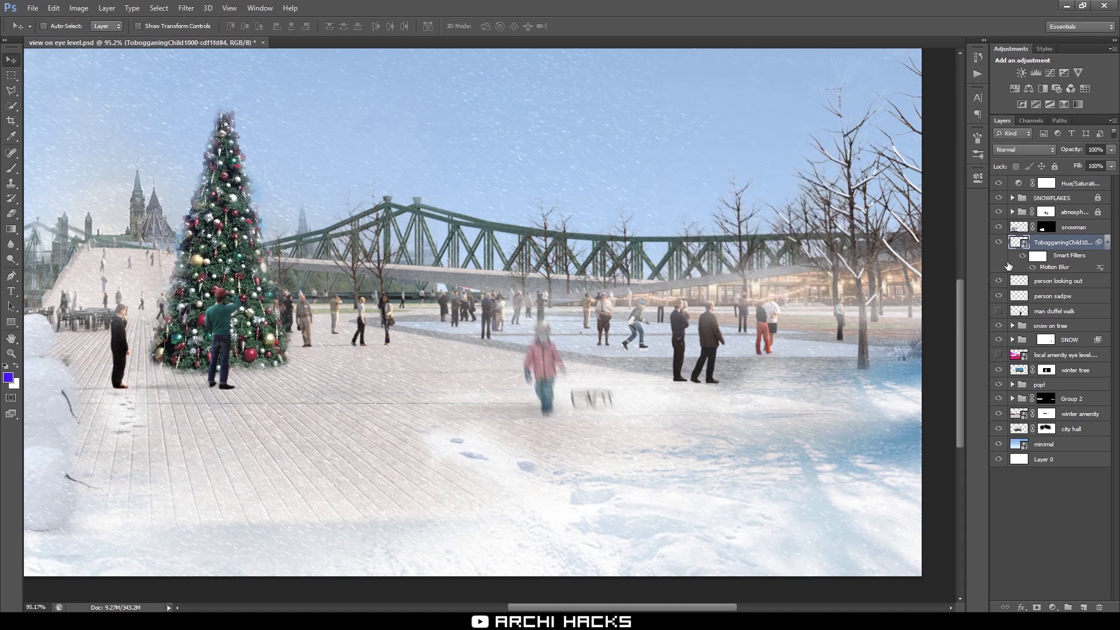
Hide the Motion Blur smart filter so the child is sharp, and zoom back in on the figure.
{"action": "left_click", "coordinate": [1033, 267]}
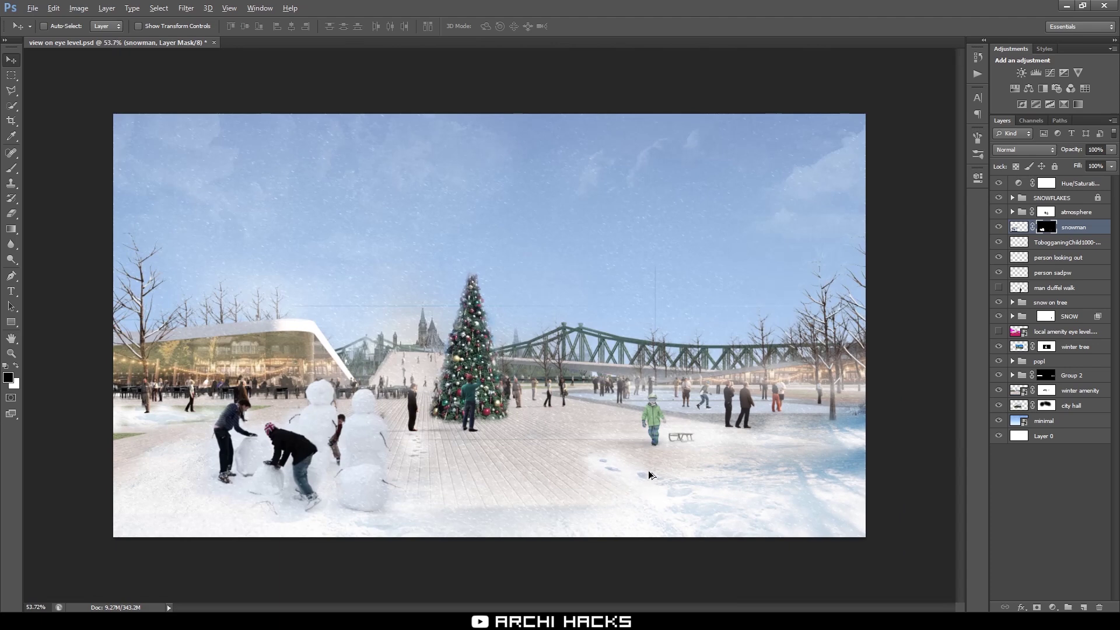
{"action": "scroll", "coordinate": [653, 477], "scroll_direction": "up", "scroll_amount": 1}
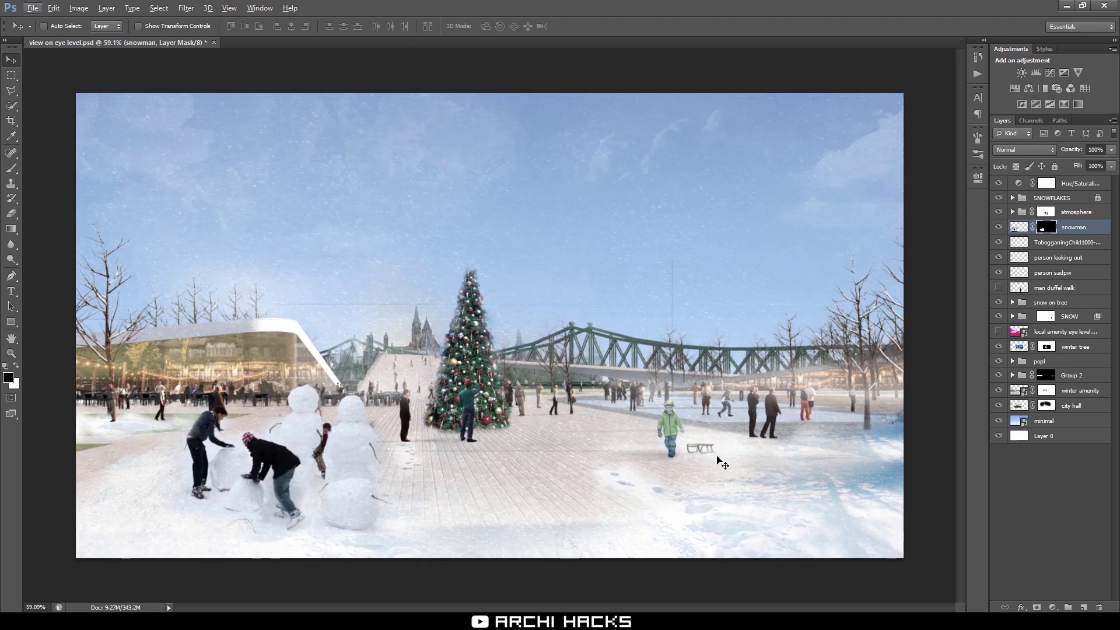
{"action": "scroll", "coordinate": [805, 439], "scroll_direction": "up", "scroll_amount": 2}
{"action": "scroll", "coordinate": [738, 468], "scroll_direction": "up", "scroll_amount": 2}
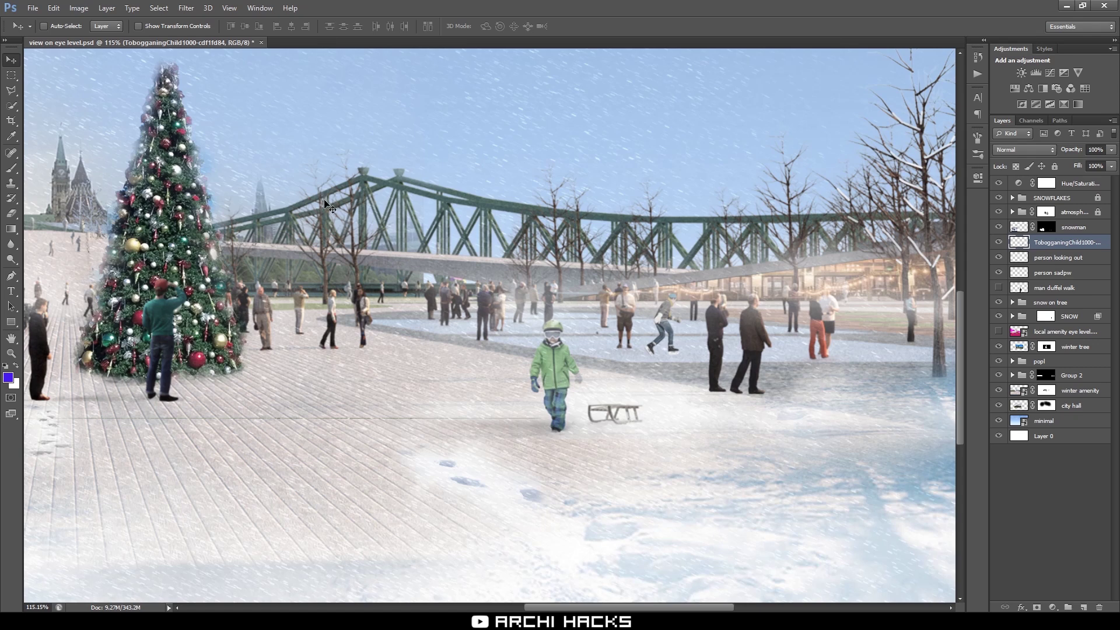
Free Transform the child, trying narrowing, skewing and stretching, and undo each change.
{"action": "left_click", "coordinate": [54, 8]}
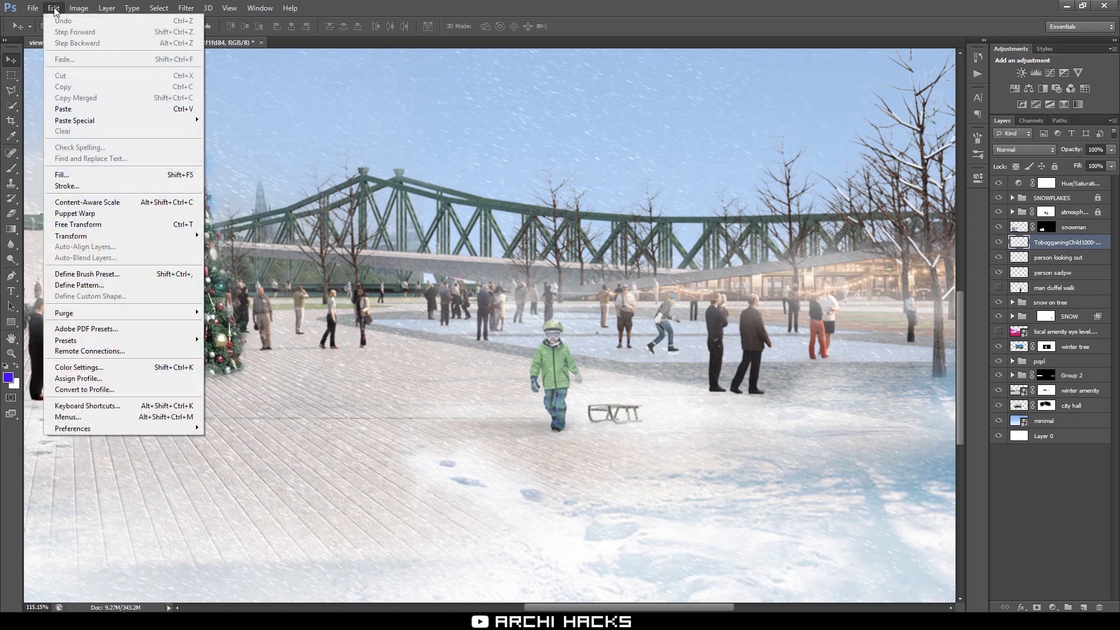
{"action": "left_click", "coordinate": [114, 229]}
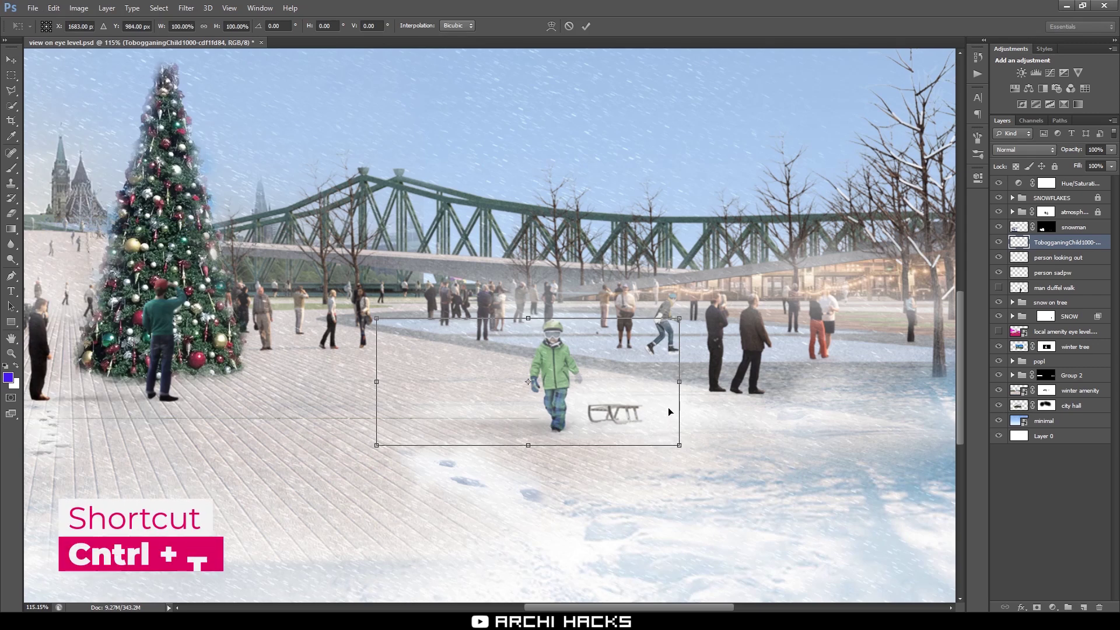
{"action": "left_click_drag", "start_coordinate": [679, 382], "coordinate": [673, 381]}
{"action": "key", "text": "ctrl+z"}
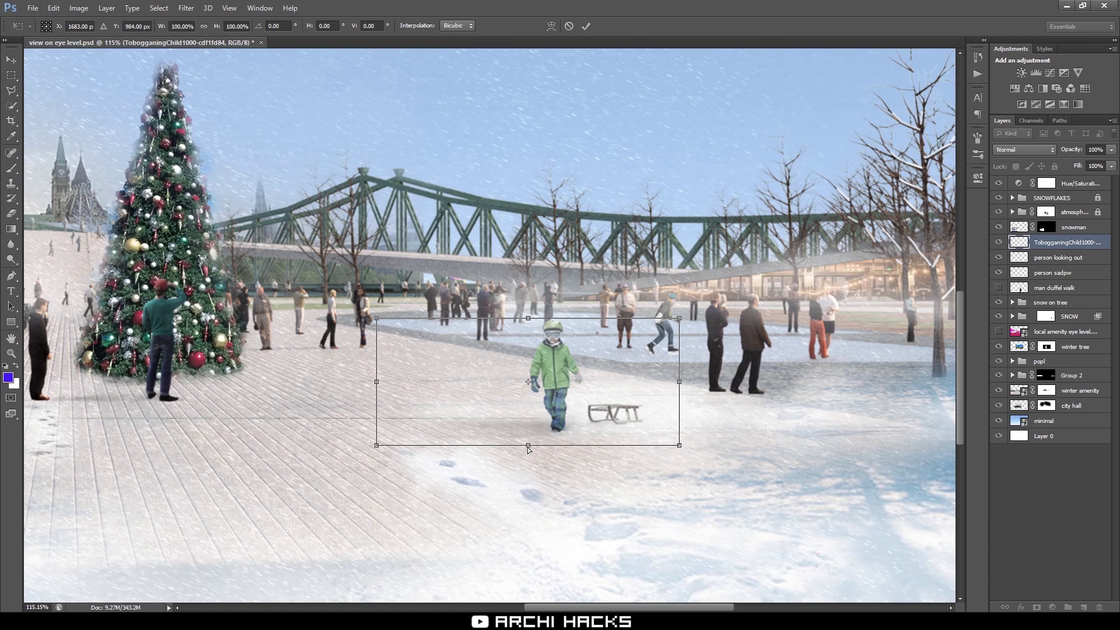
{"action": "left_click_drag", "start_coordinate": [528, 446], "coordinate": [600, 455]}
{"action": "key", "text": "ctrl+z"}
{"action": "left_click_drag", "start_coordinate": [679, 447], "coordinate": [780, 494]}
{"action": "key", "text": "ctrl+z"}
{"action": "key", "text": "Escape"}
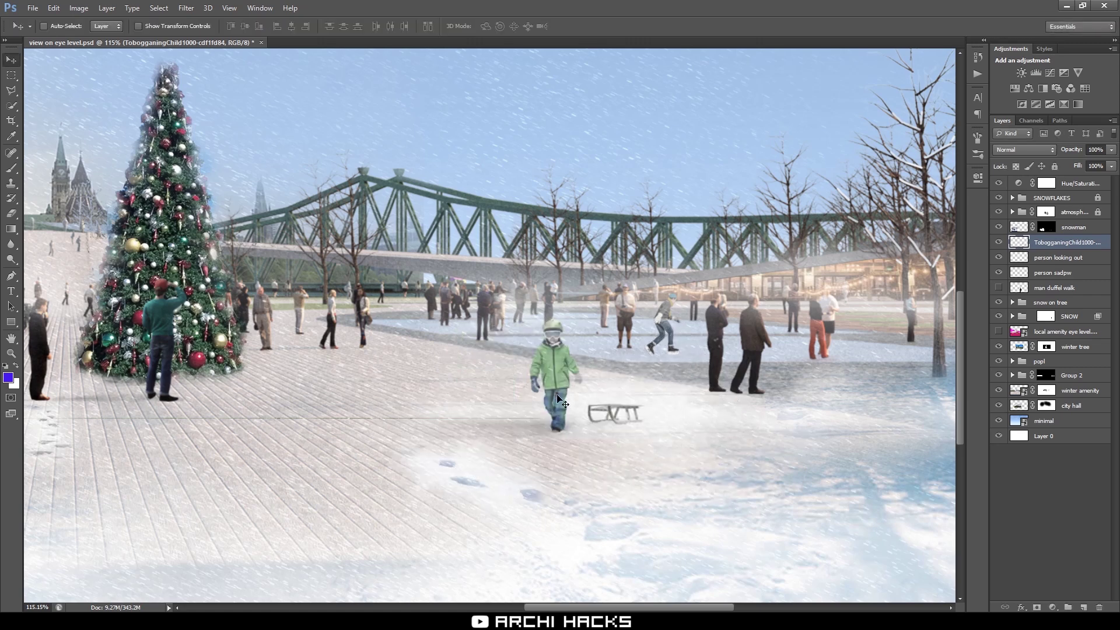
Restart the transform and test perspective and sideways slant on the child, undoing both.
{"action": "key", "text": "ctrl+t"}
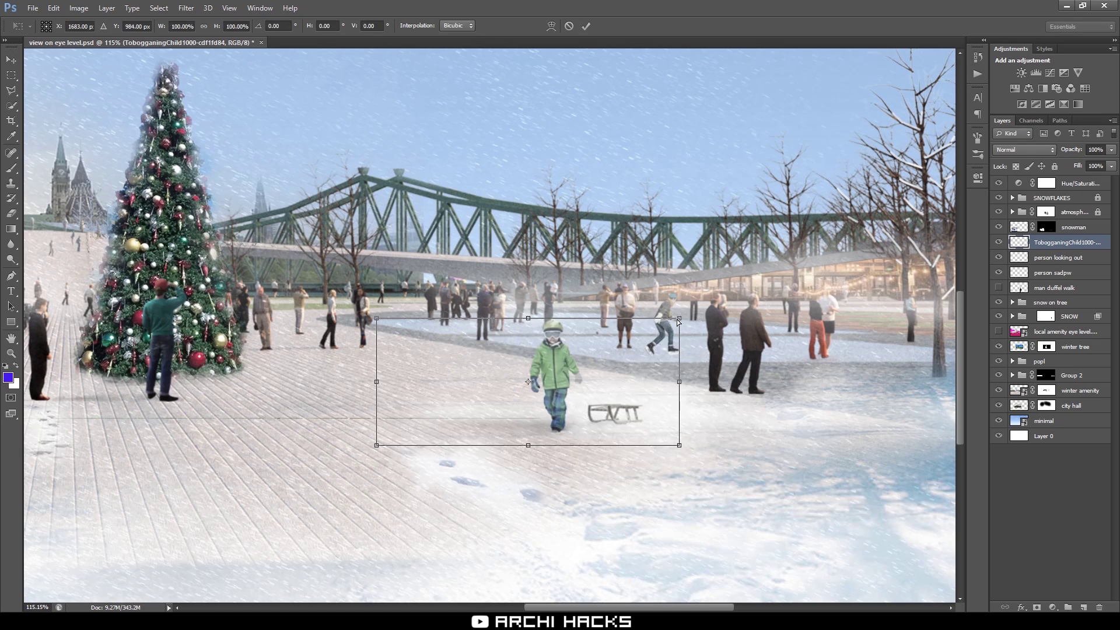
{"action": "mouse_move", "coordinate": [680, 319]}
{"action": "left_mouse_down"}
{"action": "mouse_move", "coordinate": [533, 318]}
{"action": "mouse_move", "coordinate": [726, 332]}
{"action": "mouse_move", "coordinate": [577, 317]}
{"action": "mouse_move", "coordinate": [729, 318]}
{"action": "mouse_move", "coordinate": [631, 323]}
{"action": "mouse_move", "coordinate": [697, 330]}
{"action": "left_mouse_up"}
{"action": "key", "text": "ctrl+z"}
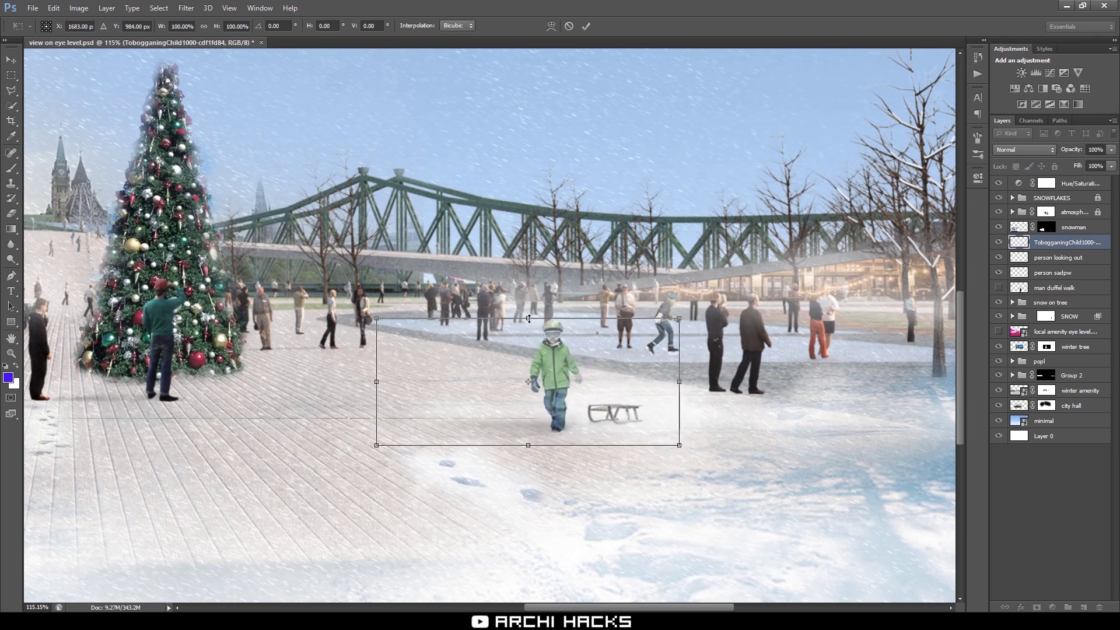
{"action": "mouse_move", "coordinate": [547, 321]}
{"action": "left_mouse_down"}
{"action": "mouse_move", "coordinate": [496, 318]}
{"action": "mouse_move", "coordinate": [632, 320]}
{"action": "mouse_move", "coordinate": [496, 320]}
{"action": "mouse_move", "coordinate": [574, 324]}
{"action": "mouse_move", "coordinate": [530, 320]}
{"action": "left_mouse_up"}
{"action": "key", "text": "ctrl+z"}
Warp the child's grid upward so the figure stands taller, and apply the warp.
{"action": "left_click", "coordinate": [550, 27]}
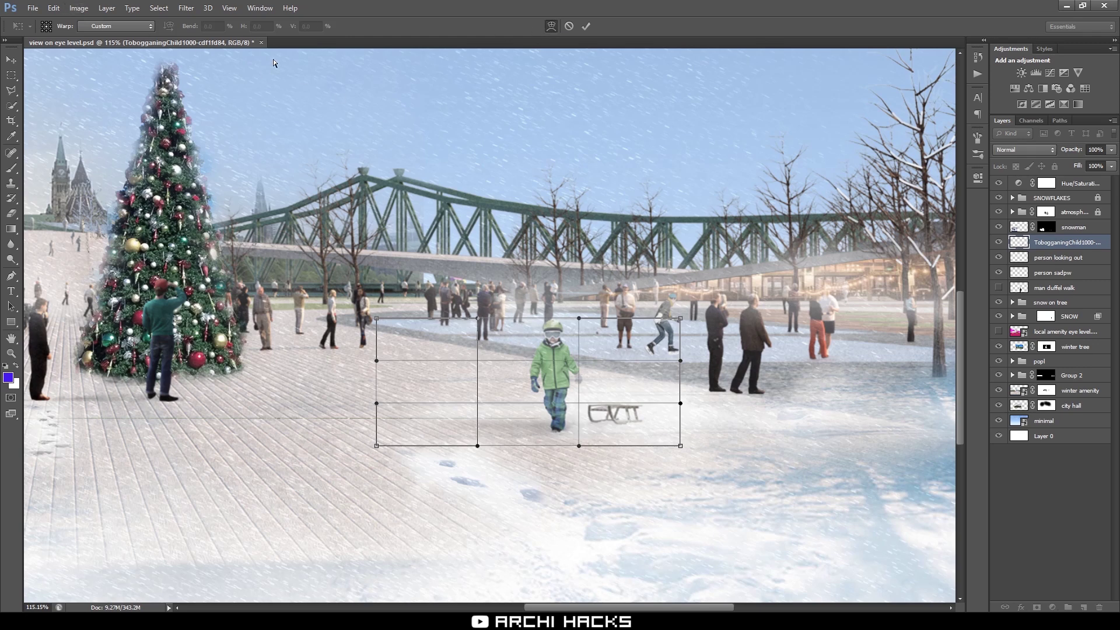
{"action": "left_click_drag", "start_coordinate": [525, 368], "coordinate": [564, 410]}
{"action": "key", "text": "Return"}
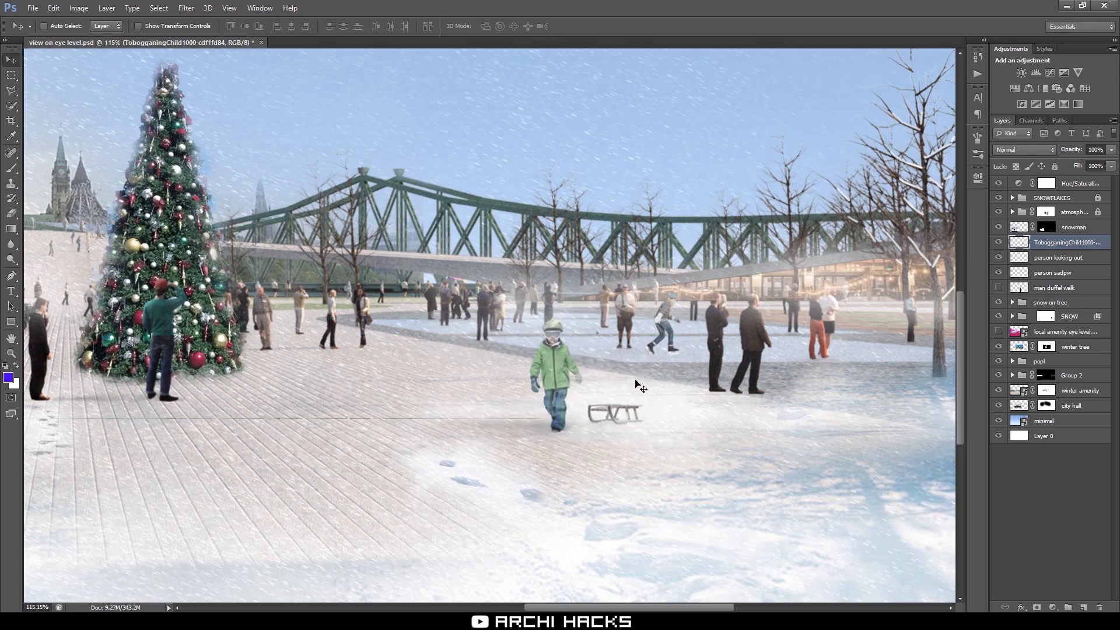